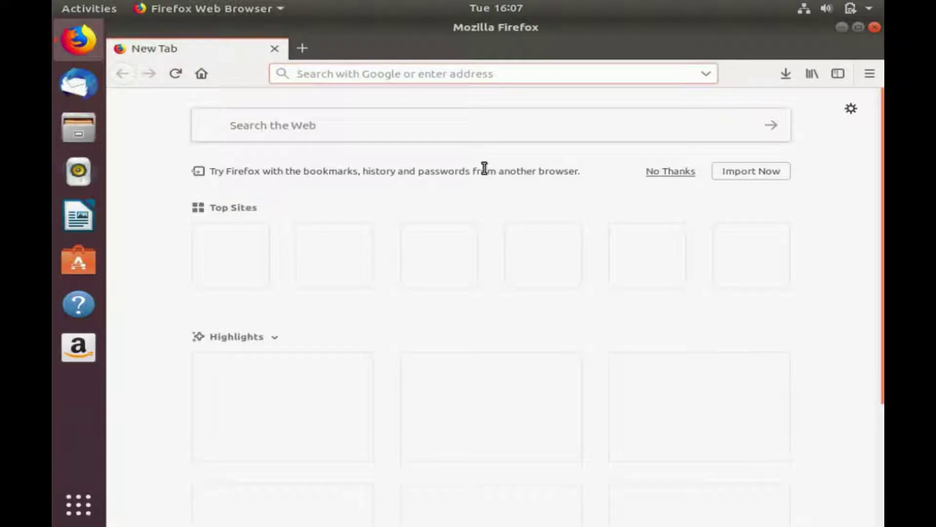
Search Google for 'linux mint' and open the 'Linux Mint: Main Page' result.
{"action": "type", "text": "linux mint"}
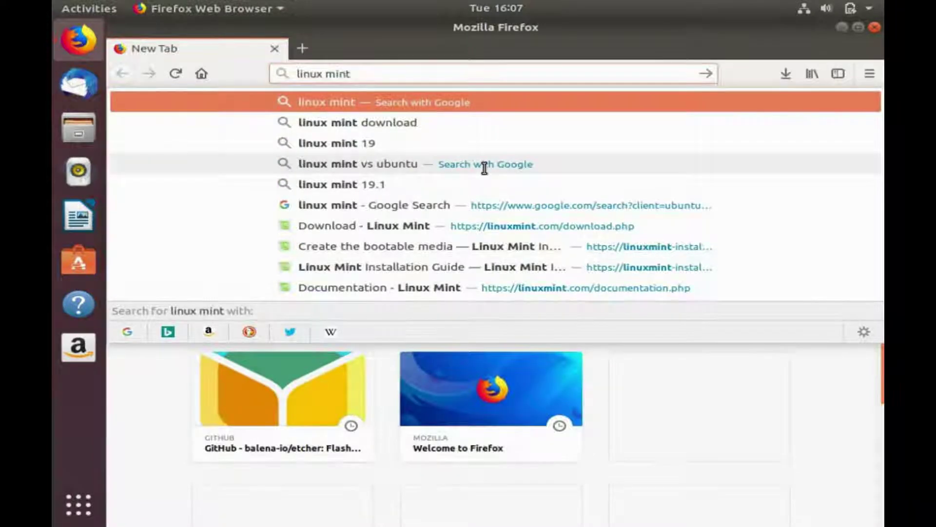
{"action": "key", "text": "Return"}
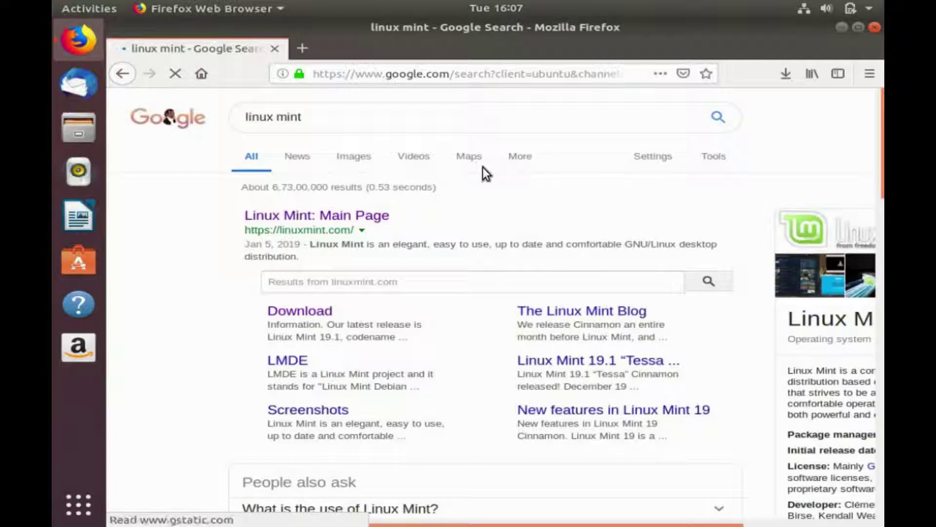
{"action": "left_click", "coordinate": [350, 215]}
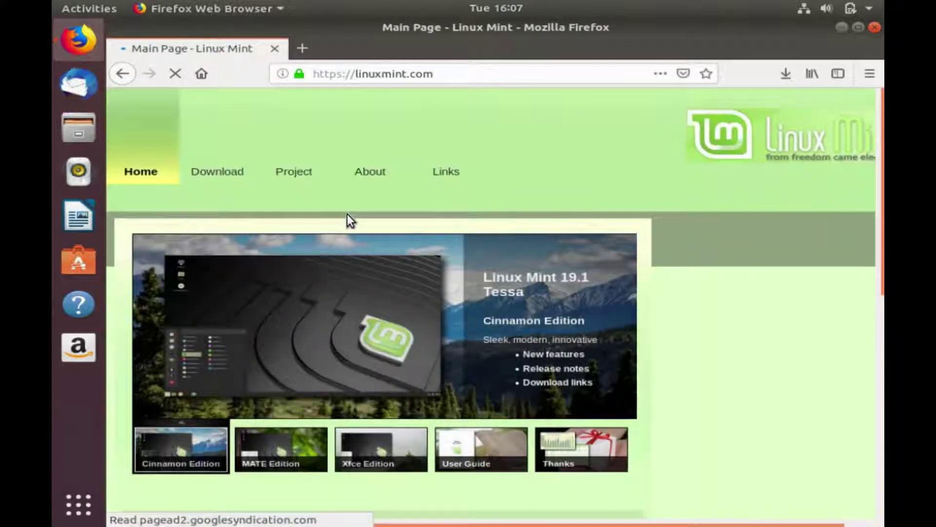
Go to the Download page and open the Cinnamon 64-bit edition's mirror list.
{"action": "mouse_move", "coordinate": [244, 172]}
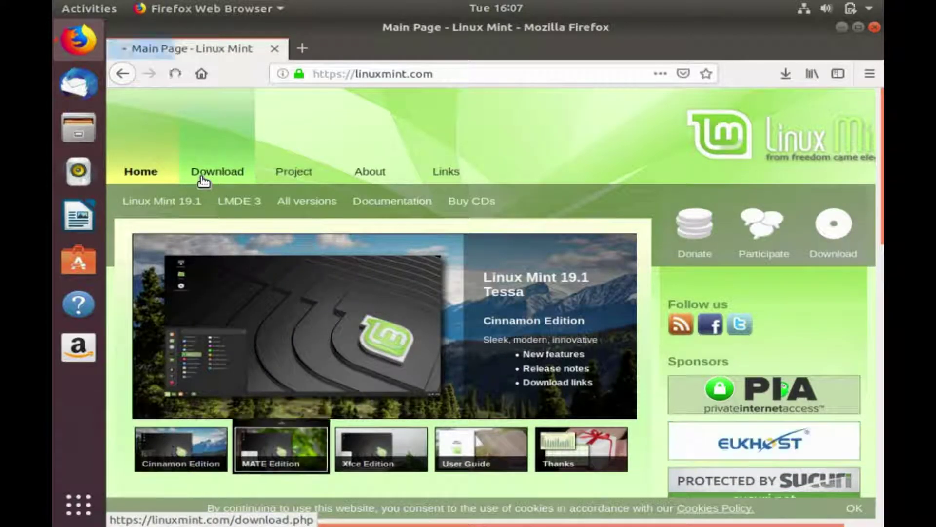
{"action": "left_click", "coordinate": [202, 180]}
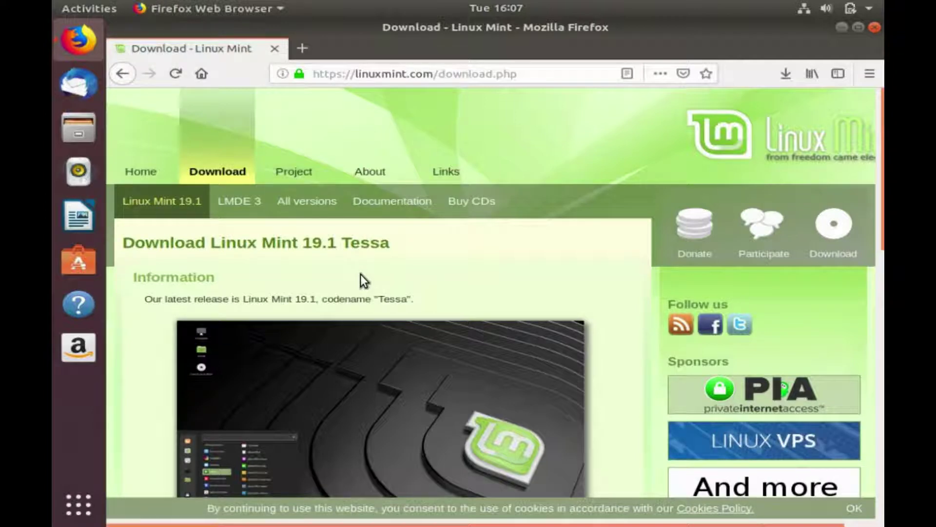
{"action": "scroll", "coordinate": [361, 275], "scroll_direction": "down", "scroll_amount": 5}
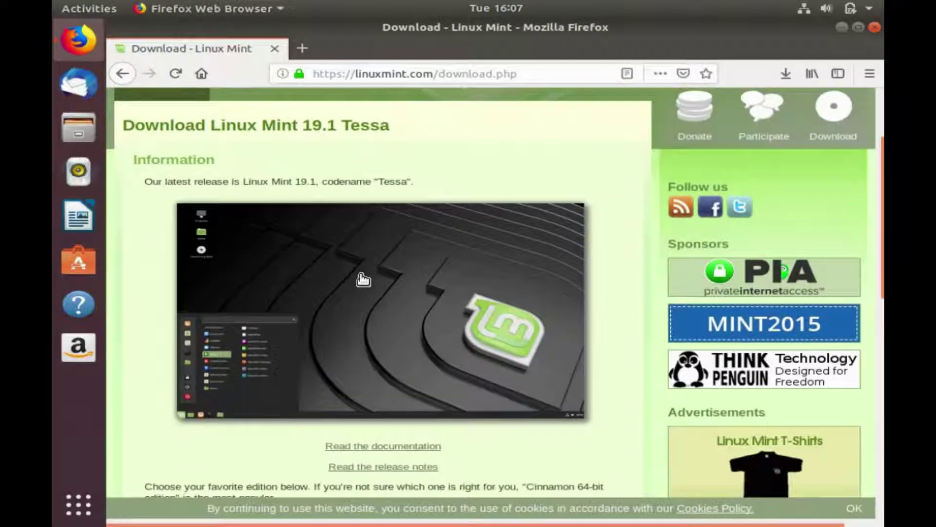
{"action": "scroll", "coordinate": [362, 279], "scroll_direction": "down", "scroll_amount": 2}
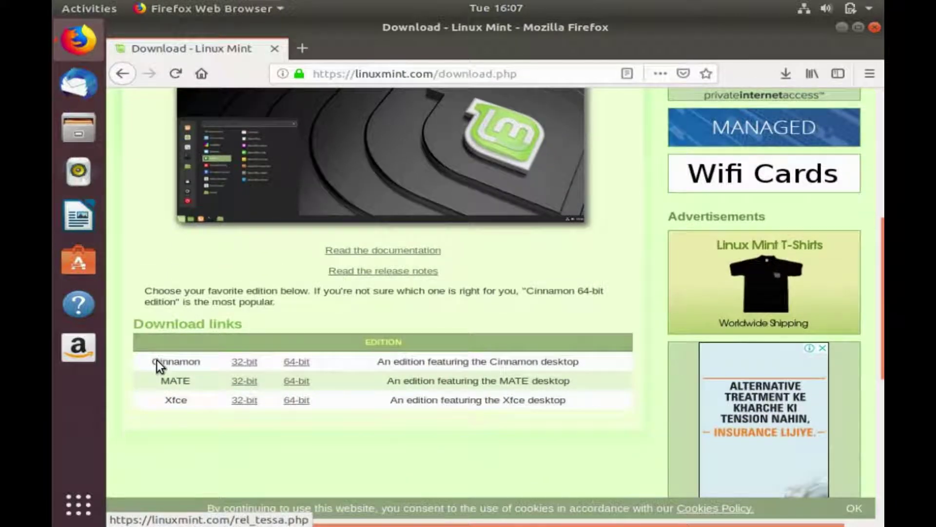
{"action": "left_click", "coordinate": [297, 363]}
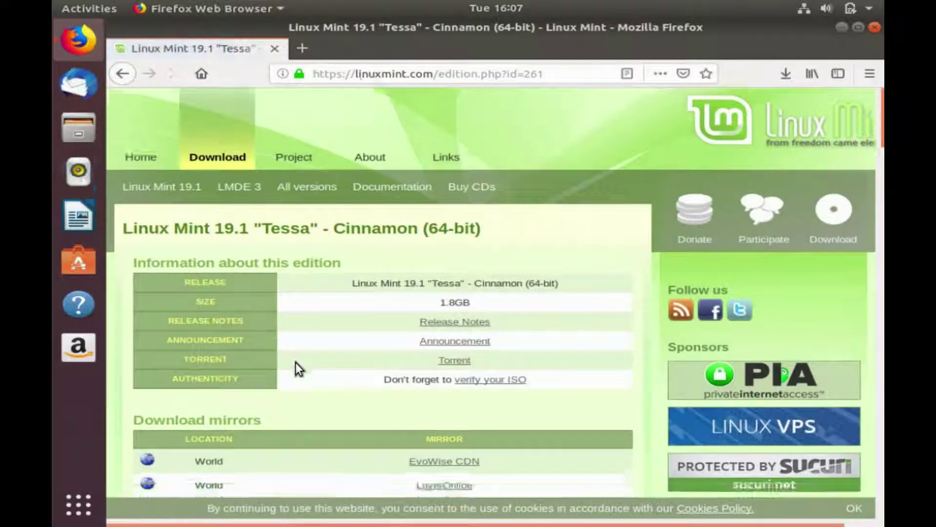
{"action": "scroll", "coordinate": [296, 361], "scroll_direction": "down", "scroll_amount": 3}
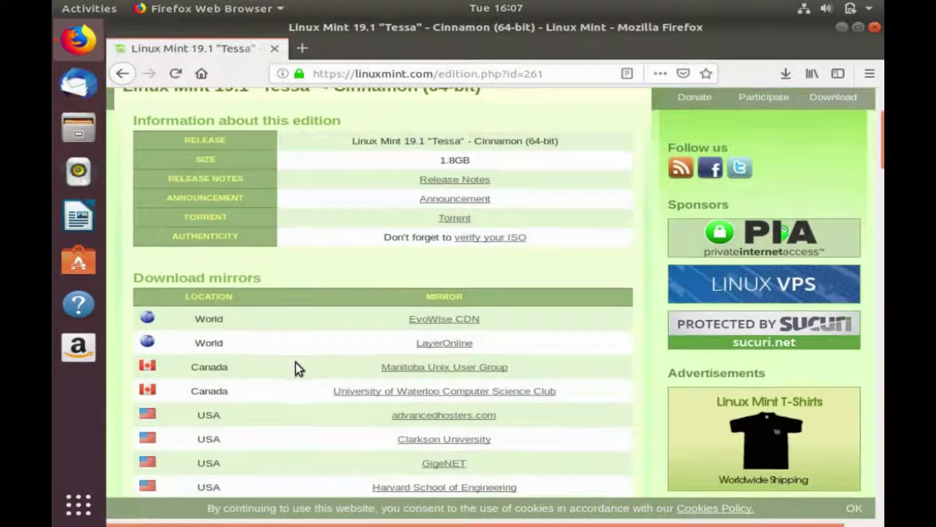
Save linuxmint-19.1-cinnamon-64bit.iso from the Manitoba Unix User Group mirror.
{"action": "left_click", "coordinate": [416, 367]}
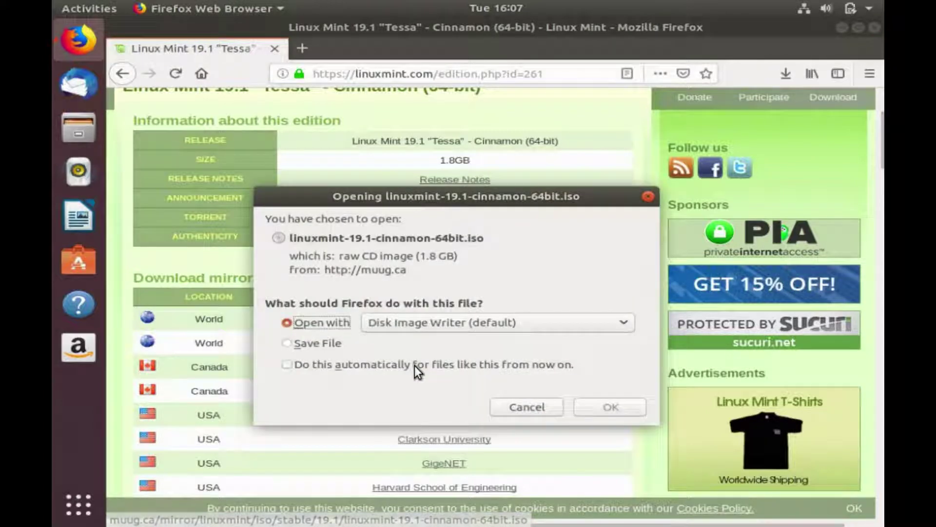
{"action": "left_click", "coordinate": [312, 345]}
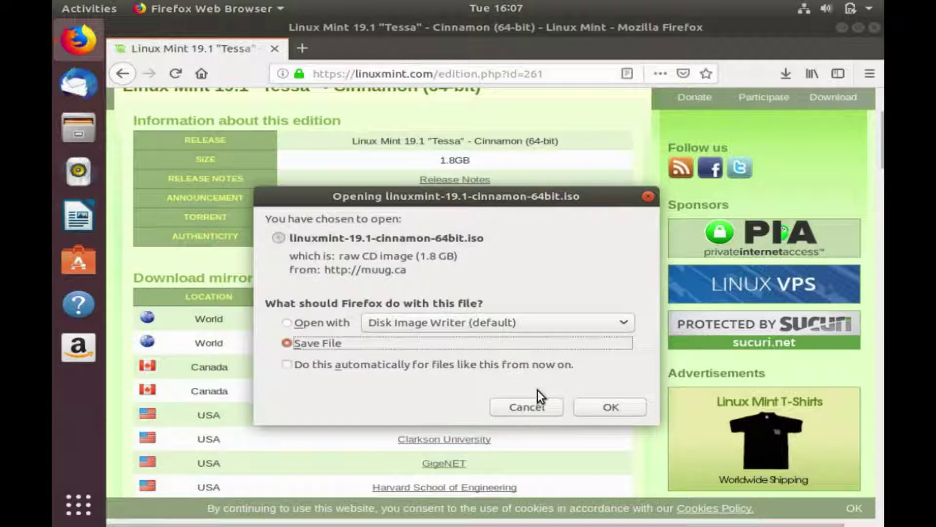
{"action": "left_click", "coordinate": [598, 406]}
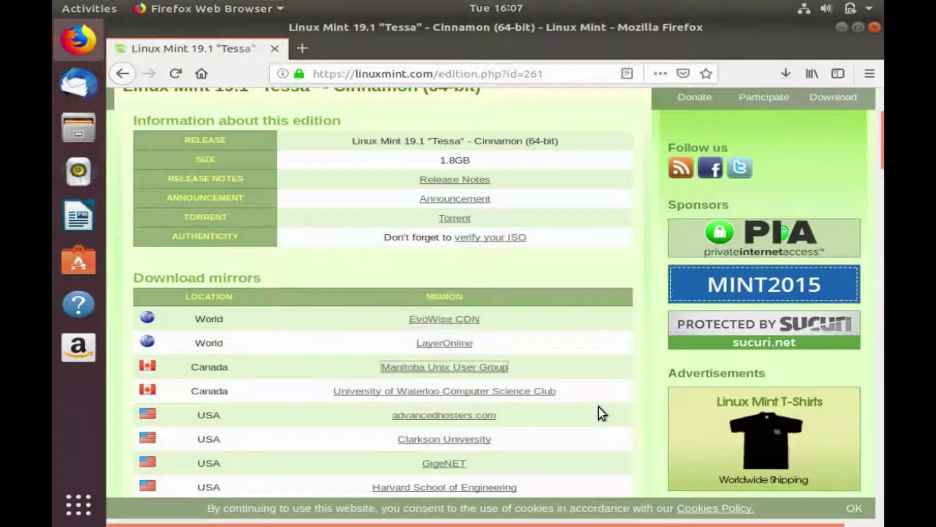
Check the ISO download progress in the Downloads panel, then close Firefox.
{"action": "left_click", "coordinate": [786, 70]}
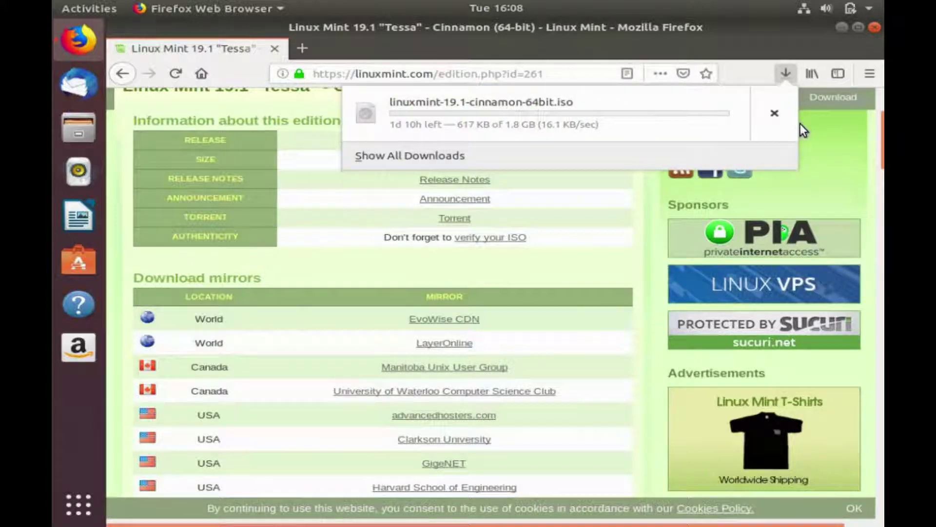
{"action": "left_click", "coordinate": [783, 75]}
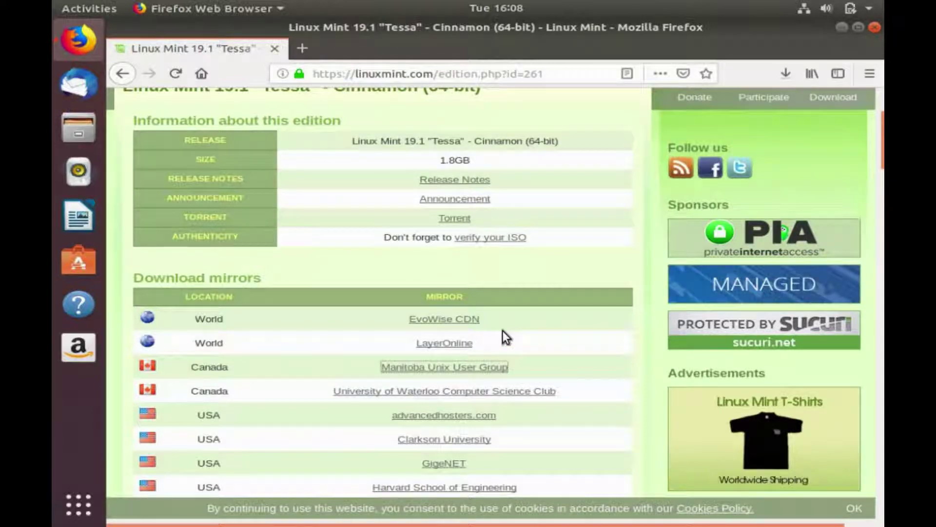
{"action": "left_click", "coordinate": [874, 27]}
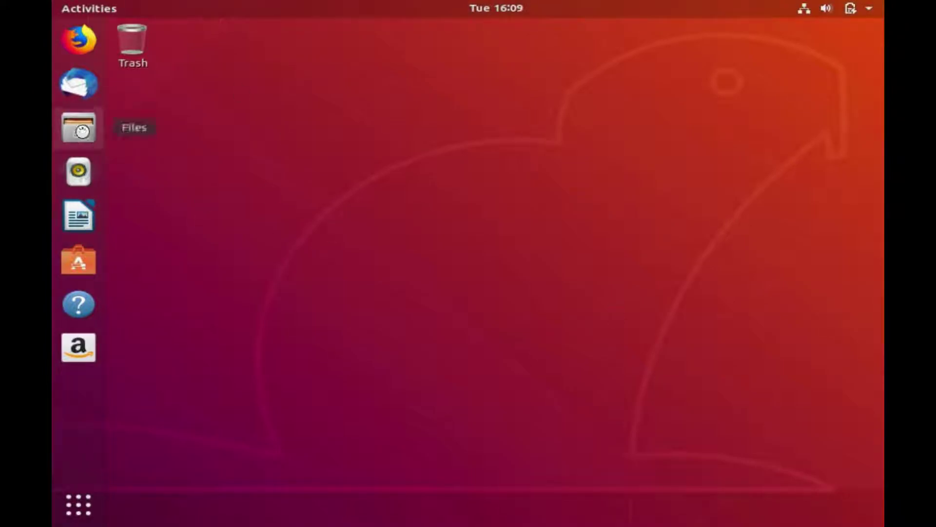
{"action": "left_click", "coordinate": [82, 131]}
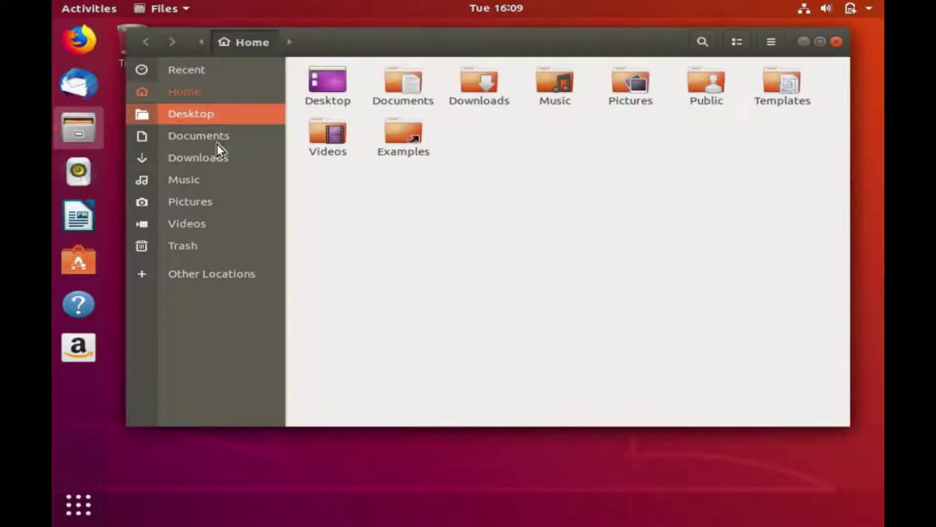
{"action": "left_click", "coordinate": [214, 155]}
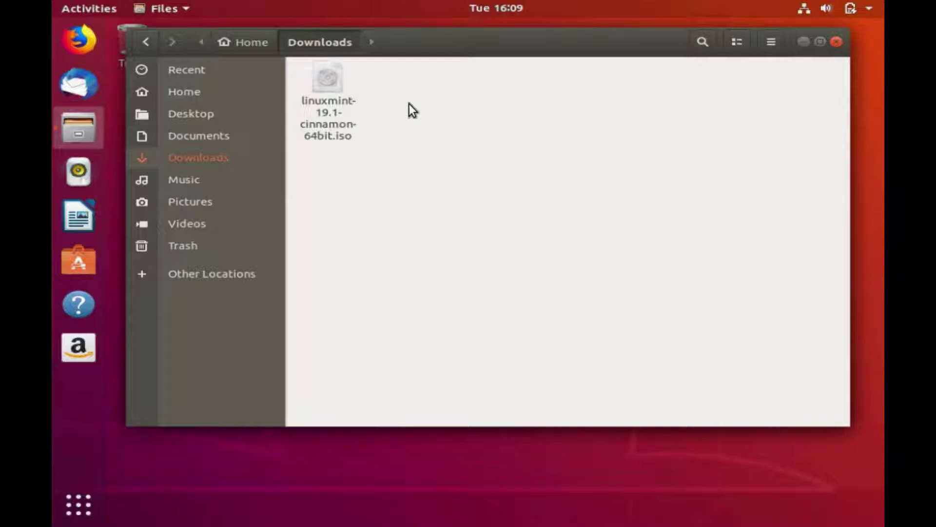
{"action": "left_click", "coordinate": [837, 42]}
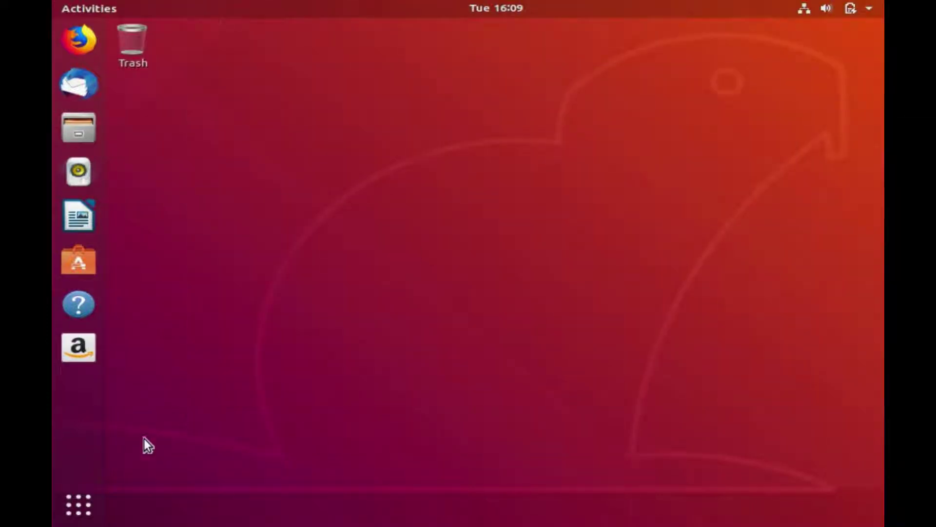
Launch Startup Disk Creator by searching applications for 'disk'.
{"action": "left_click", "coordinate": [80, 499]}
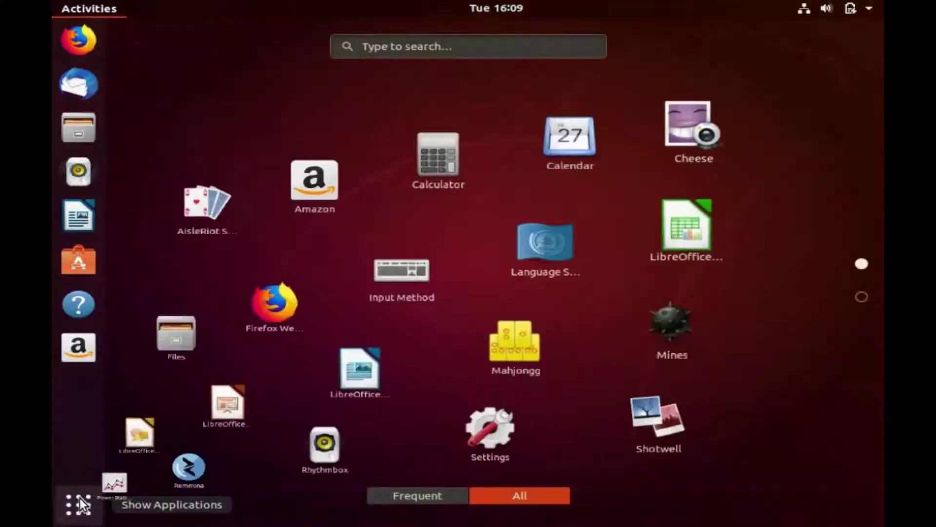
{"action": "type", "text": "d"}
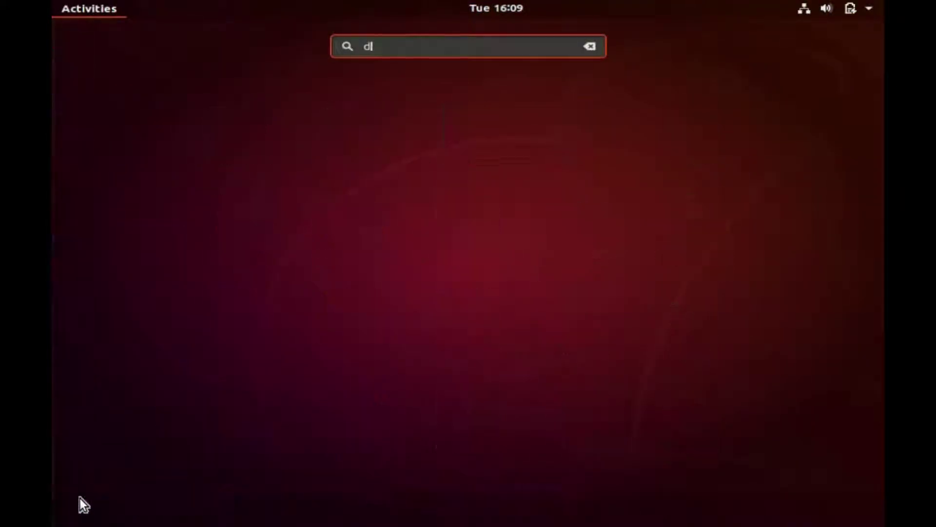
{"action": "type", "text": "isk"}
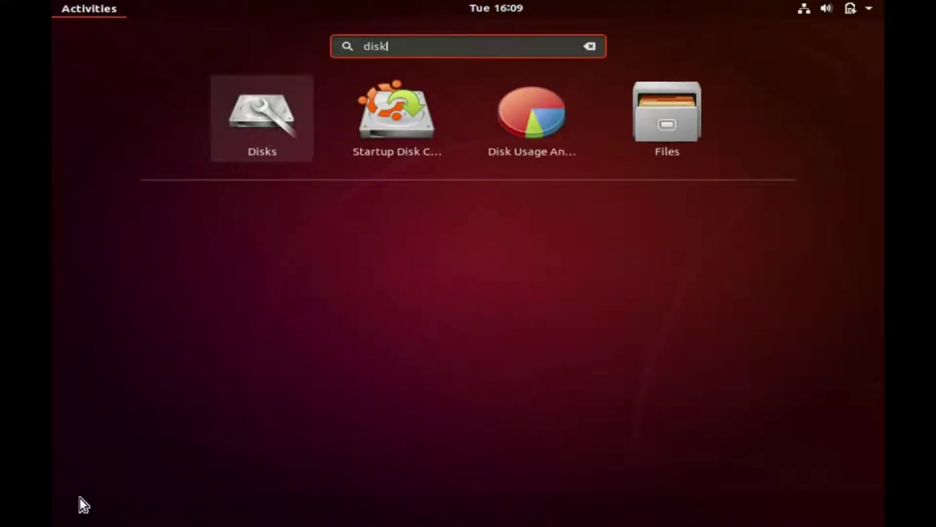
{"action": "left_click", "coordinate": [398, 125]}
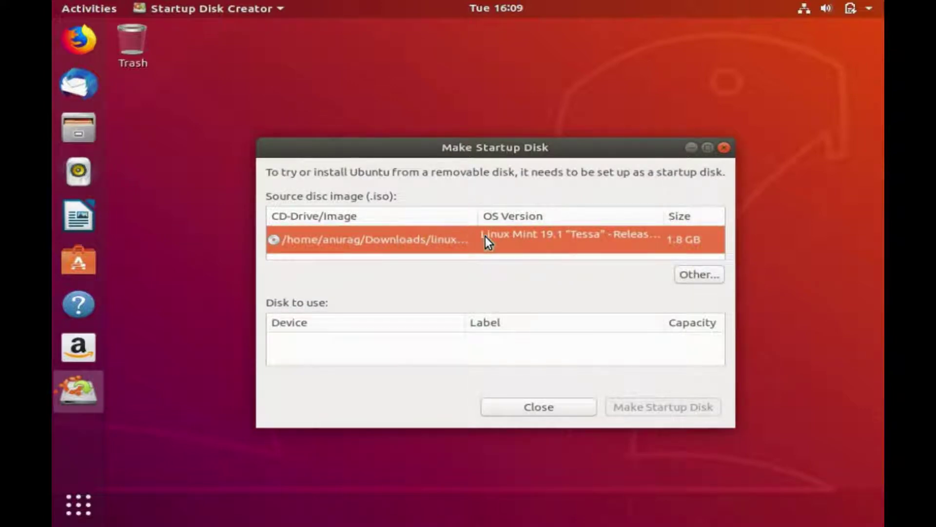
Widen the image and OS version columns and reposition the Make Startup Disk window.
{"action": "left_click_drag", "start_coordinate": [478, 222], "coordinate": [493, 259]}
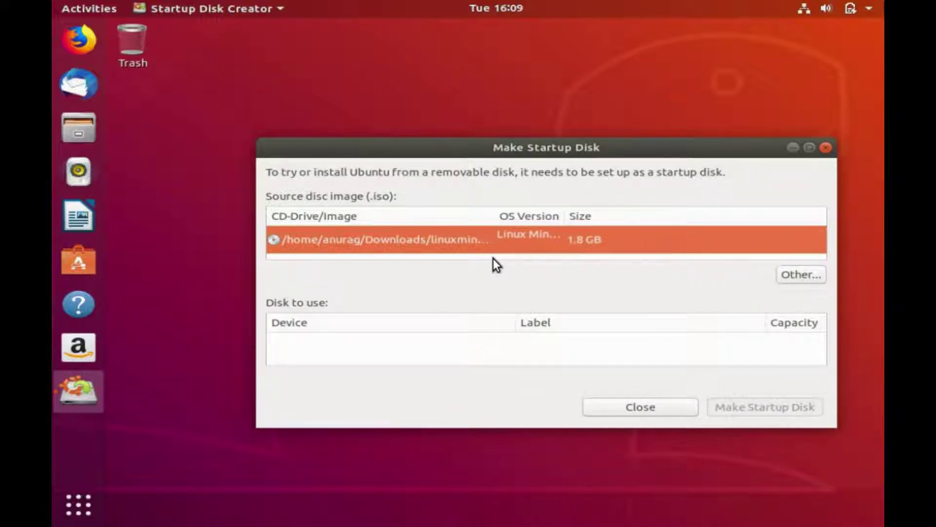
{"action": "left_click_drag", "start_coordinate": [565, 216], "coordinate": [542, 271]}
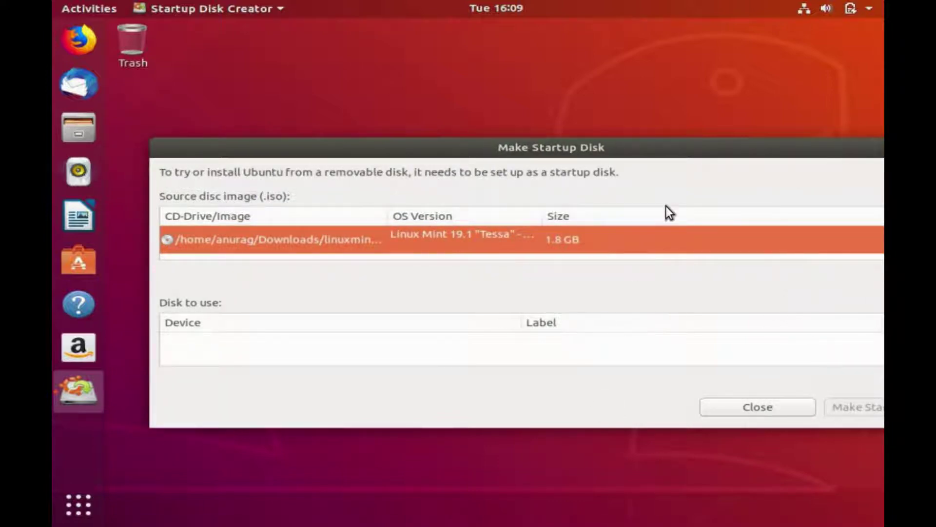
{"action": "left_click_drag", "start_coordinate": [688, 143], "coordinate": [605, 122]}
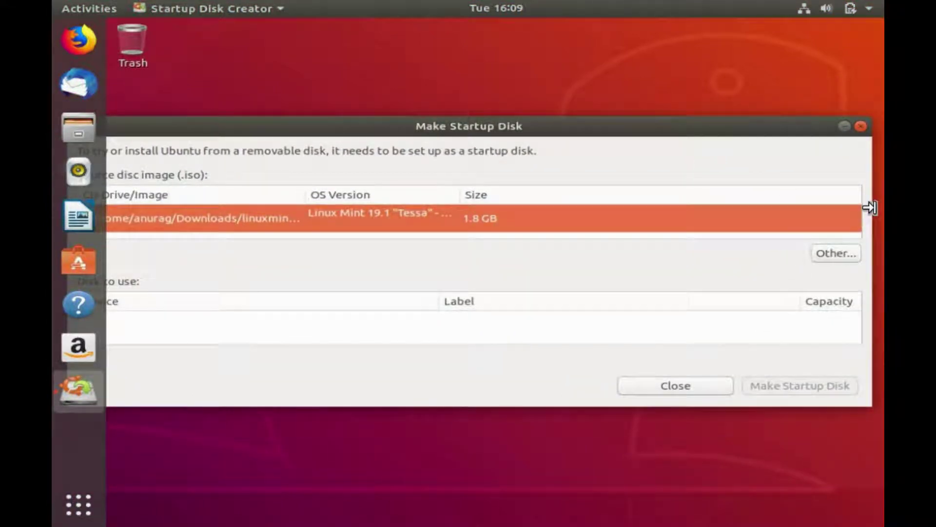
{"action": "left_click_drag", "start_coordinate": [854, 208], "coordinate": [664, 230]}
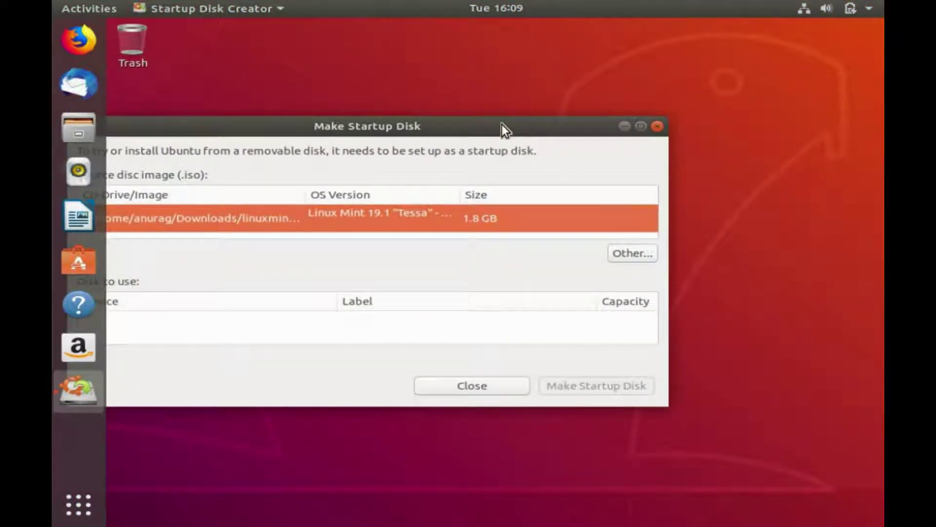
{"action": "left_click_drag", "start_coordinate": [646, 111], "coordinate": [669, 109]}
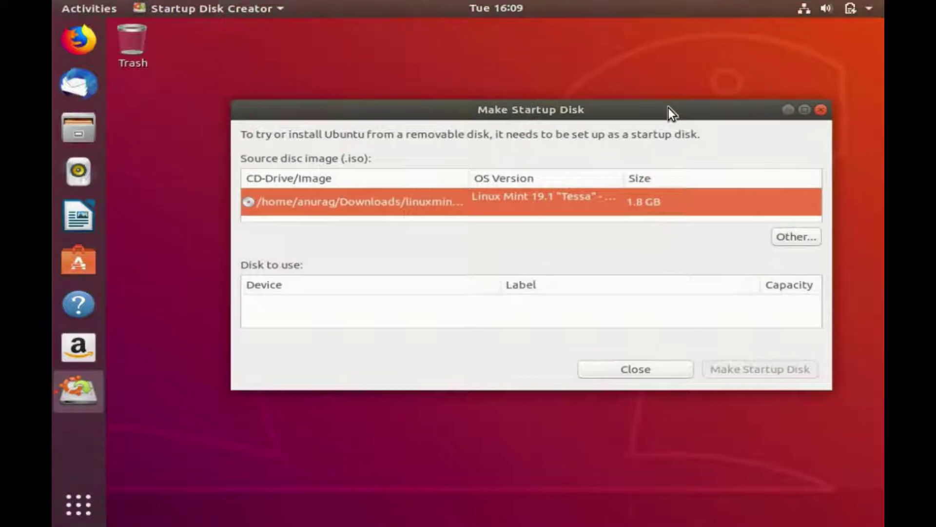
Pick the Linux Mint 19.1 ISO from Downloads as the source disc image.
{"action": "left_click", "coordinate": [804, 235]}
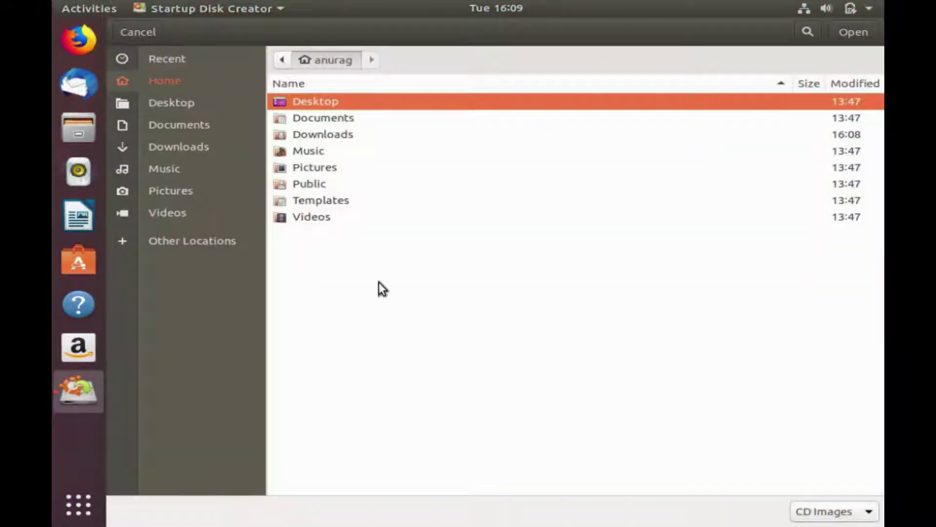
{"action": "left_click", "coordinate": [200, 149]}
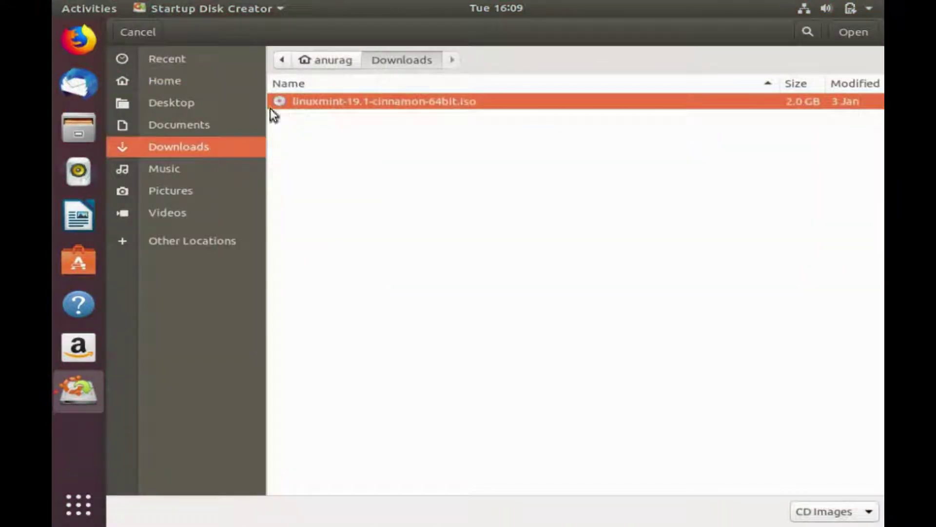
{"action": "double_click", "coordinate": [366, 101]}
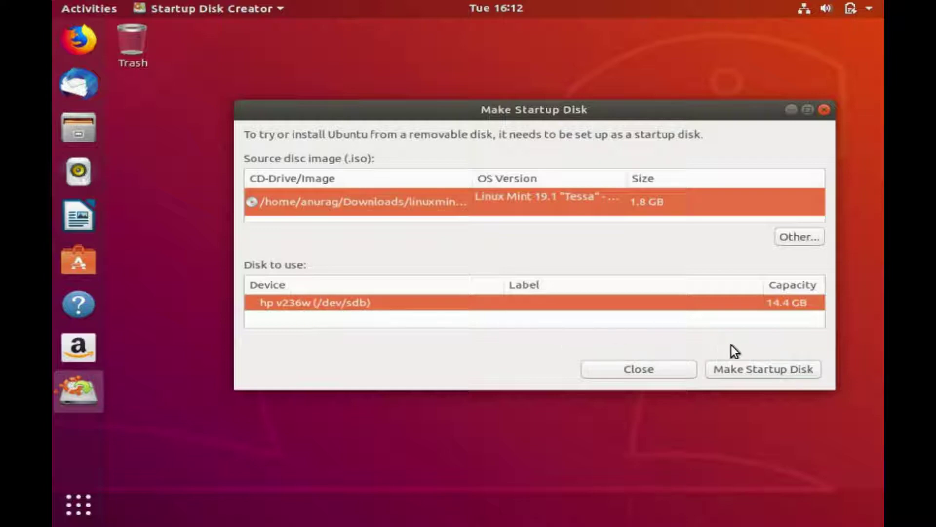
Write the Linux Mint image to the USB drive, approving the overwrite, until installation completes.
{"action": "left_click", "coordinate": [750, 375]}
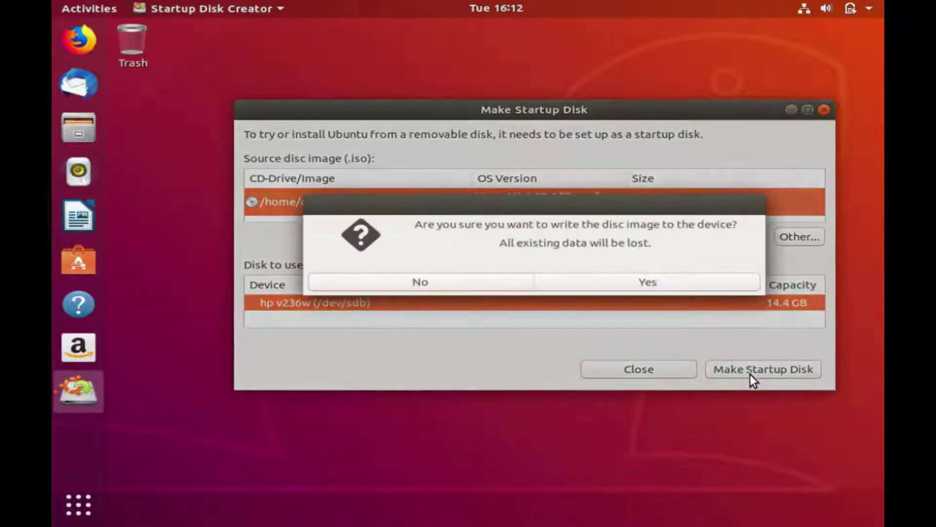
{"action": "left_click", "coordinate": [662, 278]}
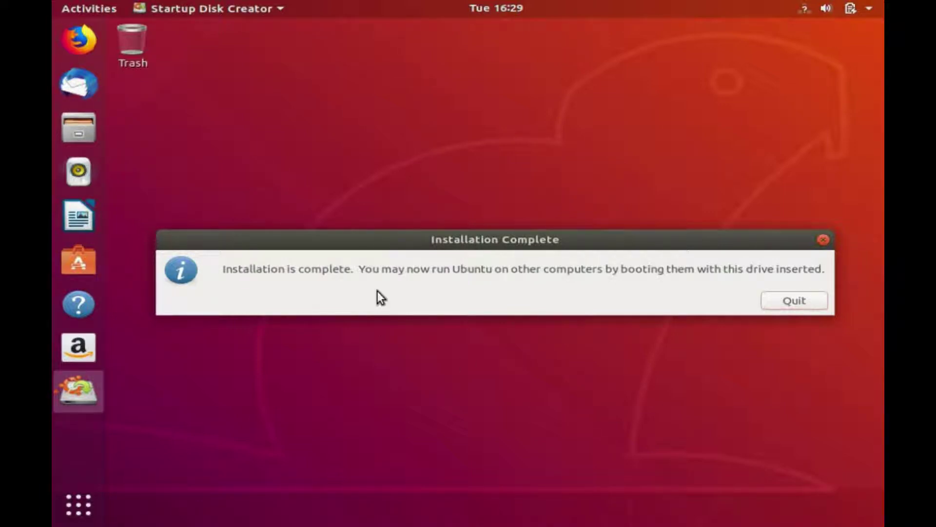
{"action": "left_click", "coordinate": [422, 316]}
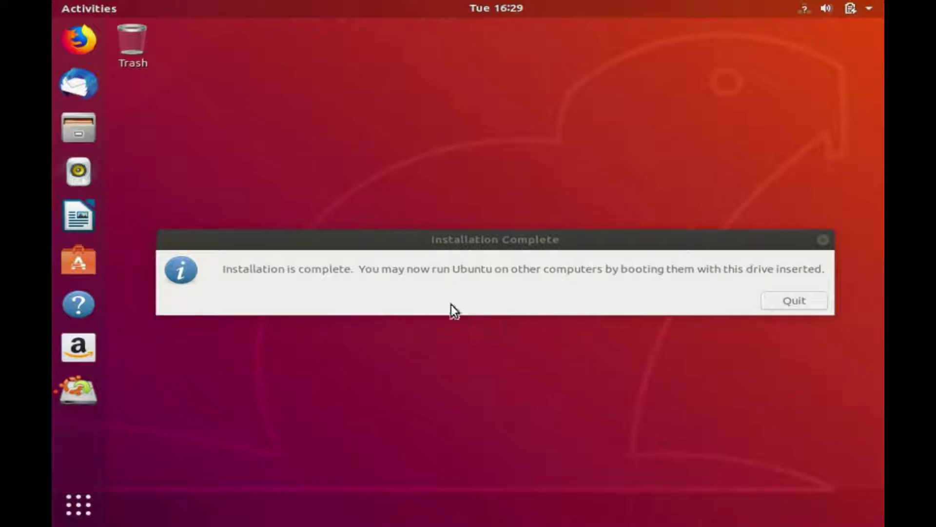
Quit Startup Disk Creator and restart the computer from the system power menu.
{"action": "left_click", "coordinate": [781, 304]}
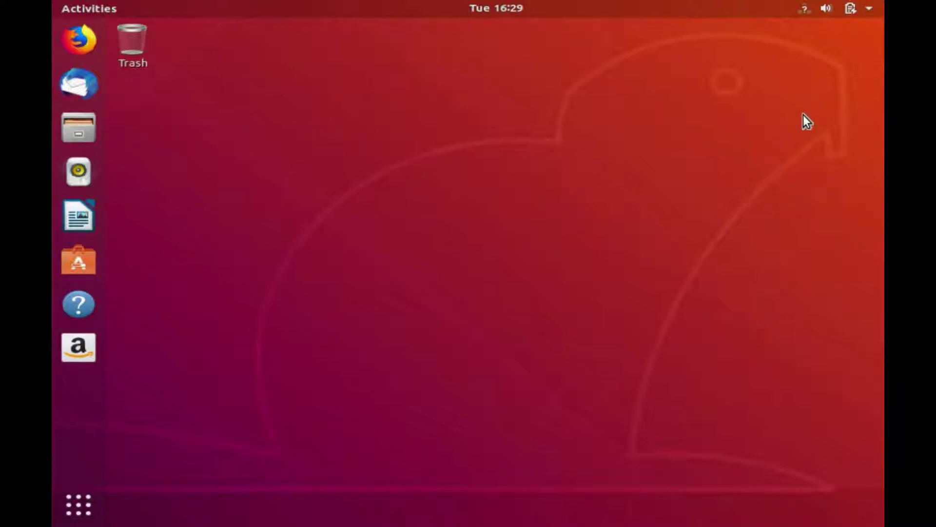
{"action": "left_click", "coordinate": [871, 7]}
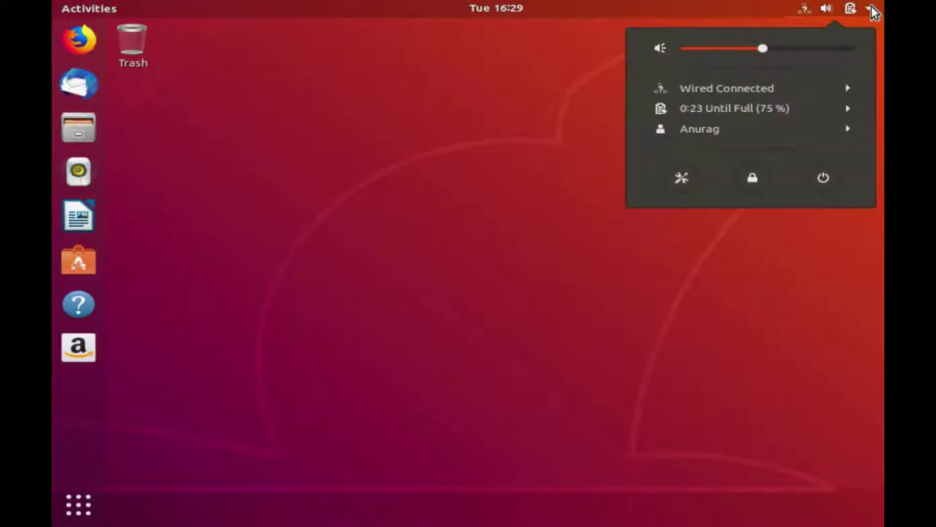
{"action": "left_click", "coordinate": [825, 178]}
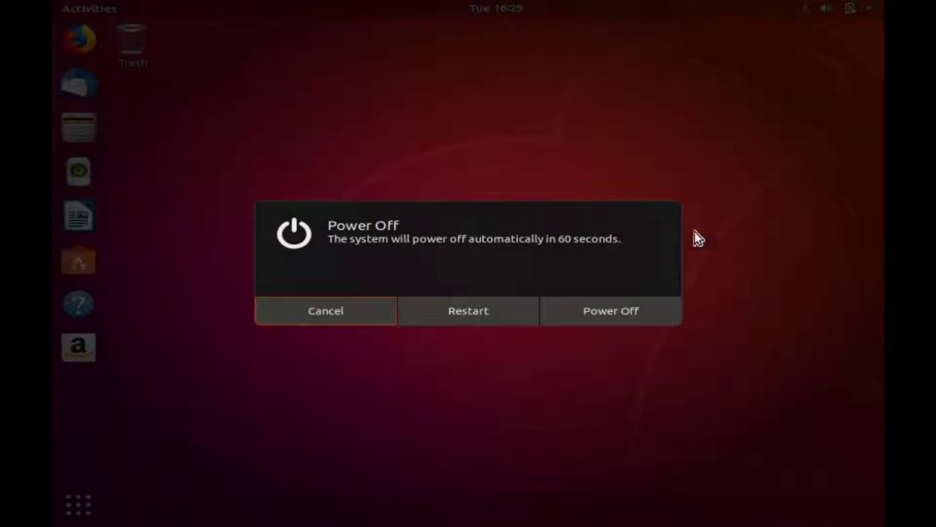
{"action": "left_click", "coordinate": [470, 318]}
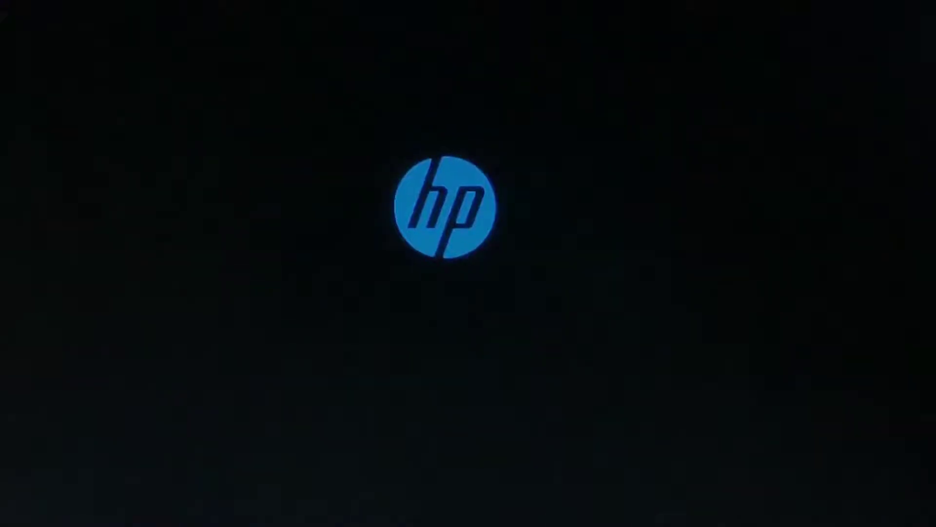
Enable USB Storage Boot under Advanced > Boot Options in HP Computer Setup, save, and exit.
{"action": "key", "text": "F10"}
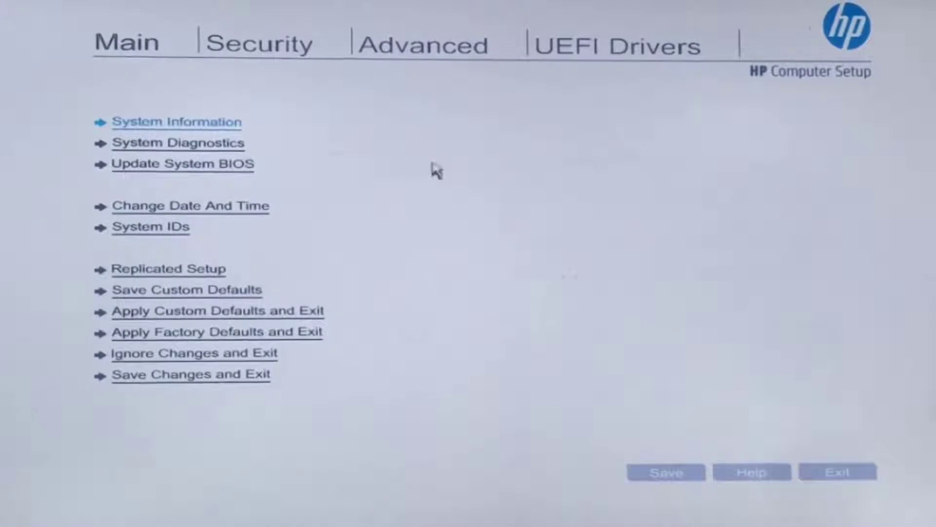
{"action": "left_click", "coordinate": [408, 51]}
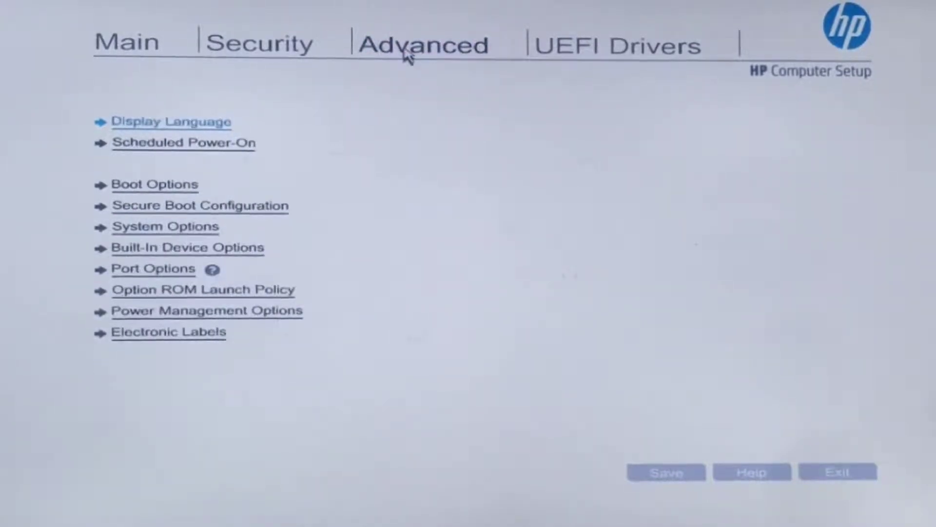
{"action": "left_click", "coordinate": [183, 186]}
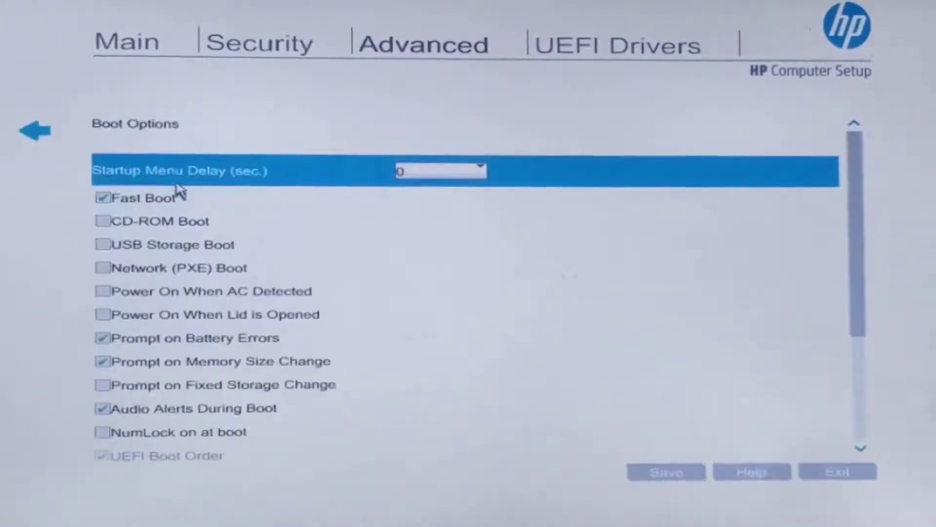
{"action": "left_click", "coordinate": [103, 246]}
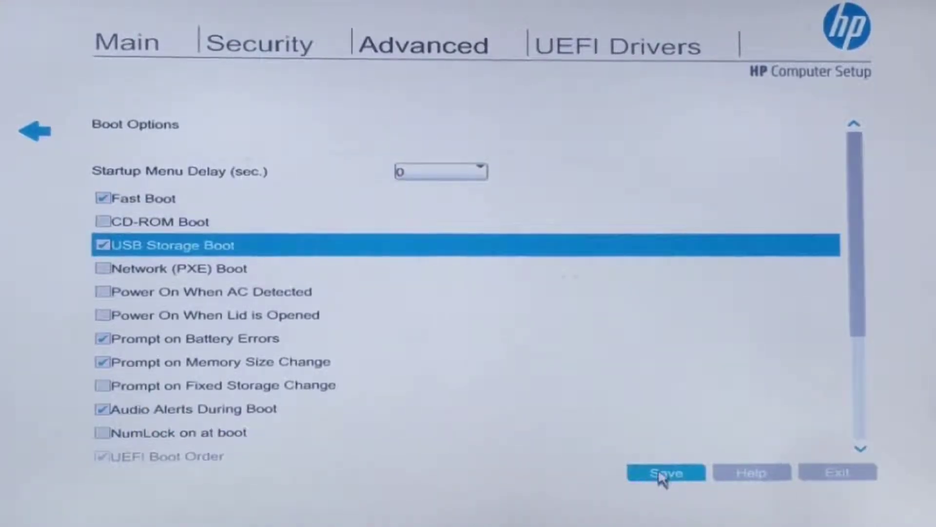
{"action": "left_click", "coordinate": [664, 475]}
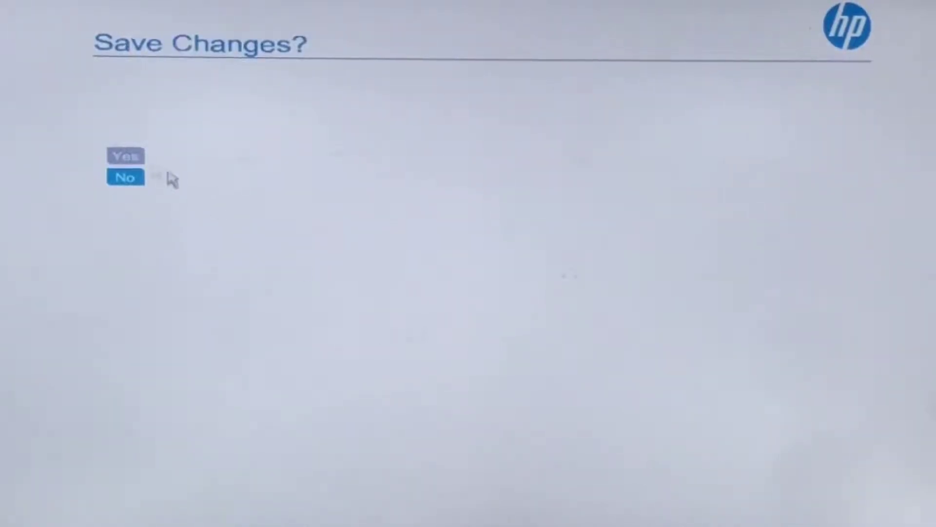
{"action": "left_click", "coordinate": [127, 157]}
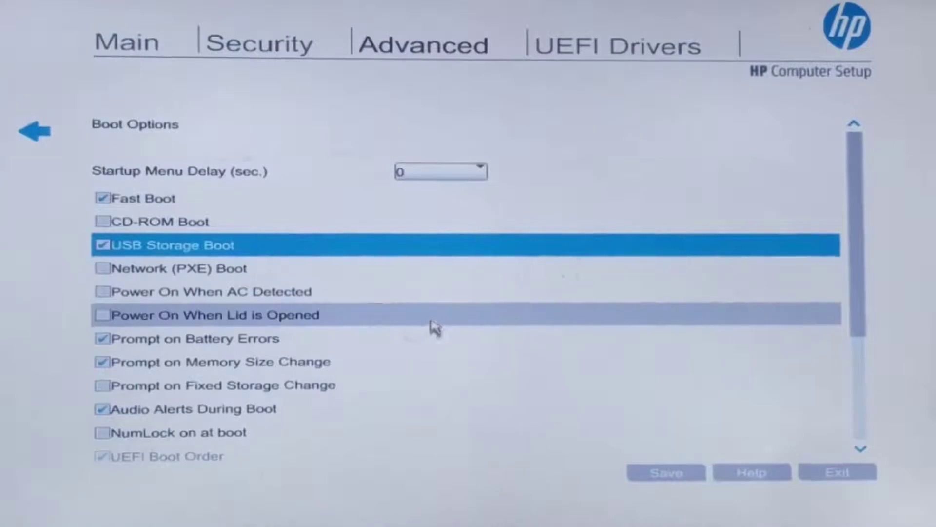
{"action": "left_click", "coordinate": [846, 475]}
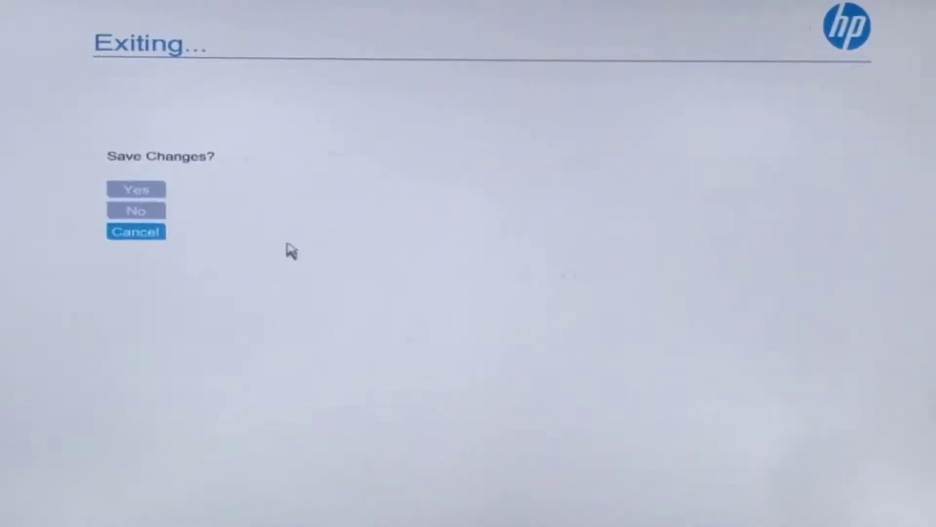
{"action": "left_click", "coordinate": [144, 192]}
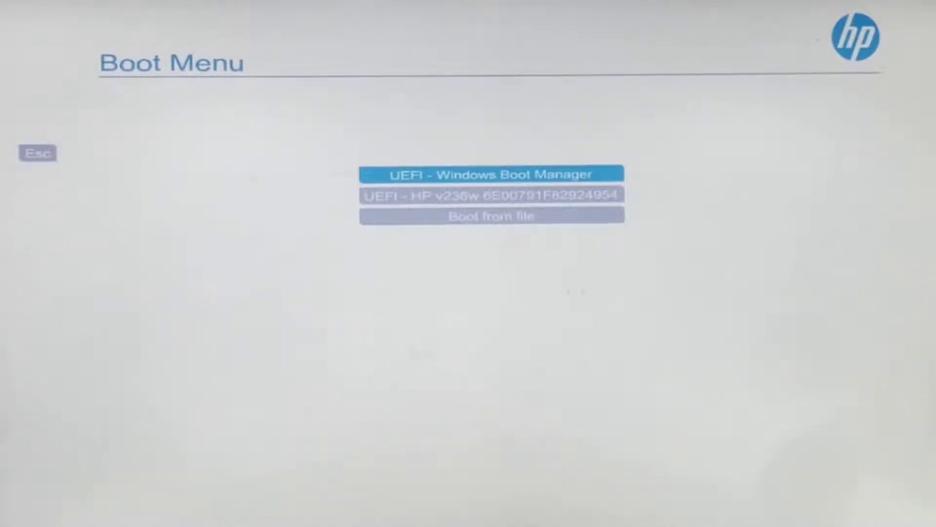
Boot from the UEFI - HP v236w USB entry in the Boot Menu.
{"action": "key", "text": "Down"}
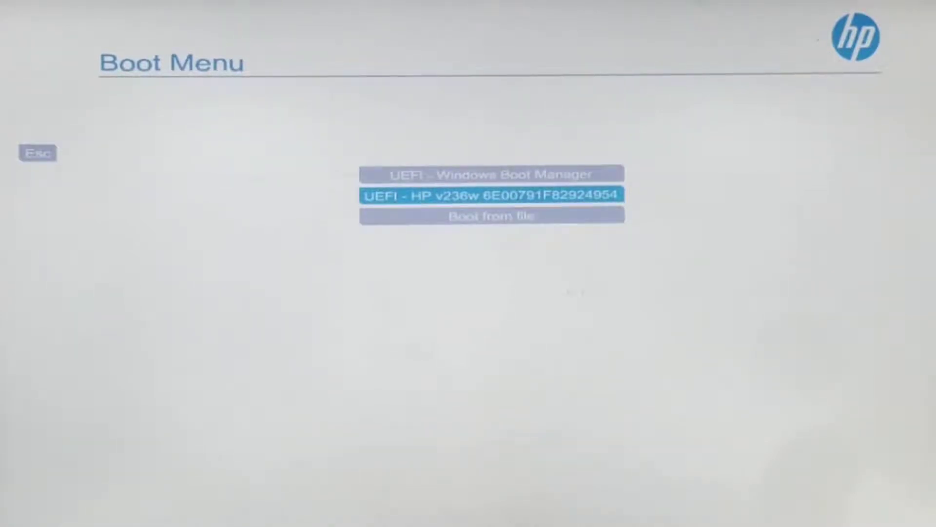
{"action": "key", "text": "Return"}
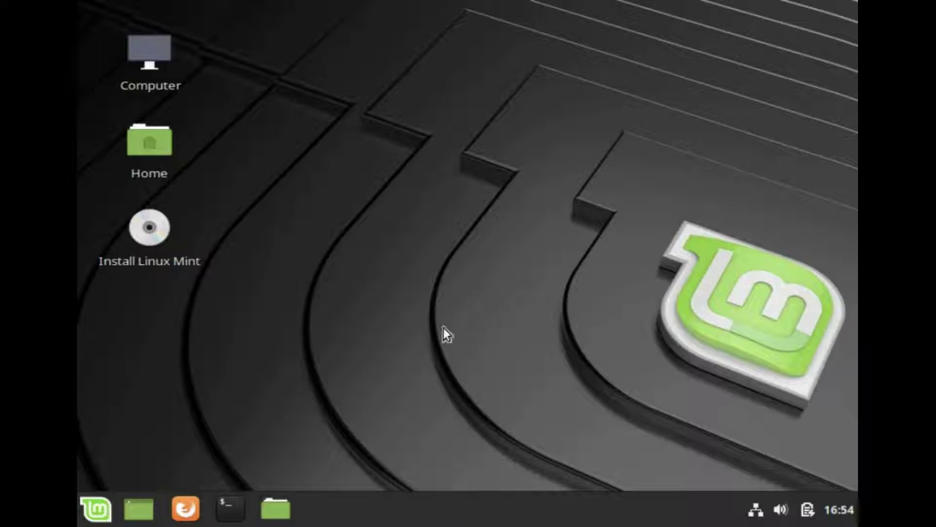
Start the Linux Mint installer and continue with English, default keyboard and third-party software.
{"action": "double_click", "coordinate": [156, 236]}
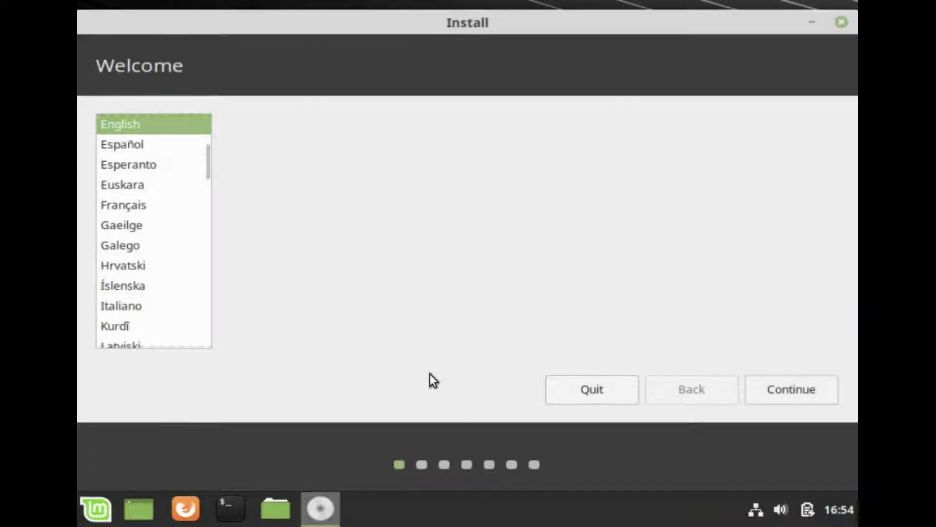
{"action": "left_click", "coordinate": [783, 391]}
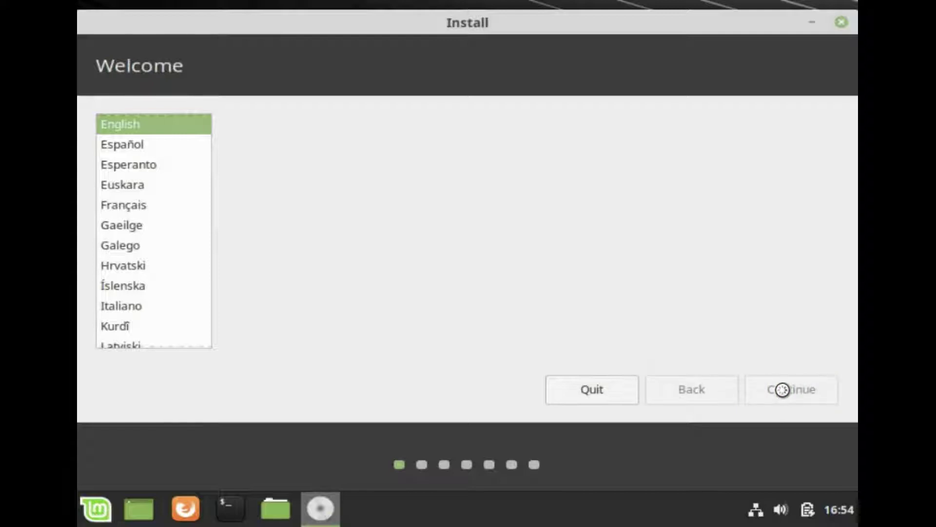
{"action": "left_click", "coordinate": [782, 390]}
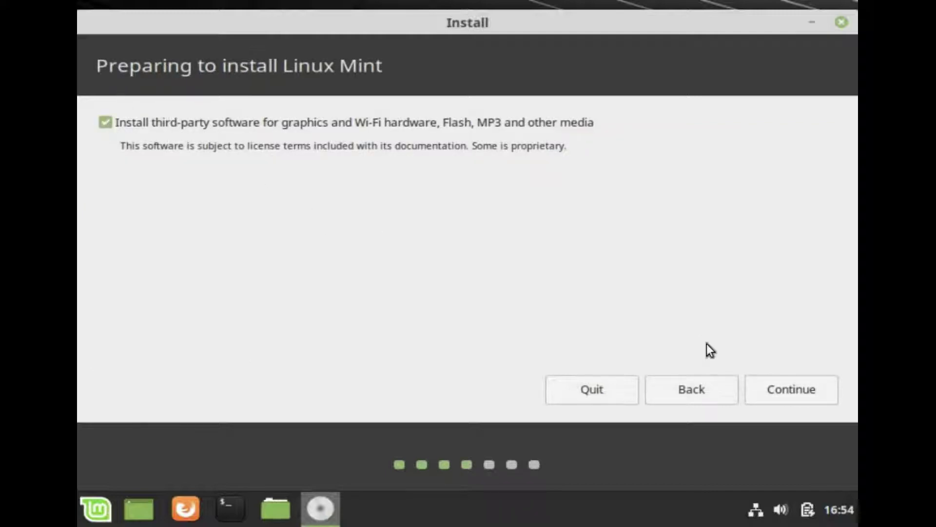
{"action": "left_click", "coordinate": [807, 399]}
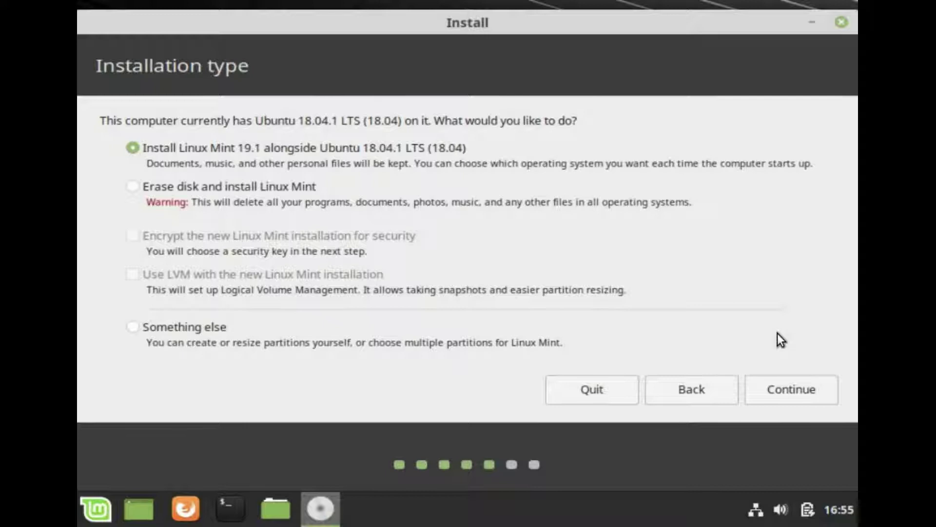
Split the disk into 214.7 GB each for Ubuntu and Linux Mint and write the partition changes.
{"action": "left_click", "coordinate": [790, 388]}
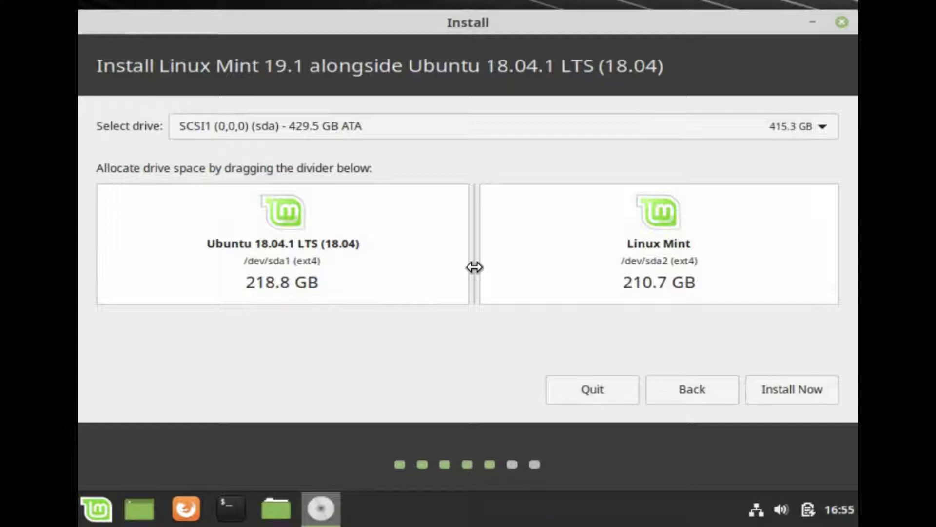
{"action": "mouse_move", "coordinate": [474, 267]}
{"action": "left_mouse_down"}
{"action": "mouse_move", "coordinate": [437, 265]}
{"action": "mouse_move", "coordinate": [491, 268]}
{"action": "mouse_move", "coordinate": [429, 266]}
{"action": "mouse_move", "coordinate": [484, 268]}
{"action": "mouse_move", "coordinate": [468, 268]}
{"action": "left_mouse_up"}
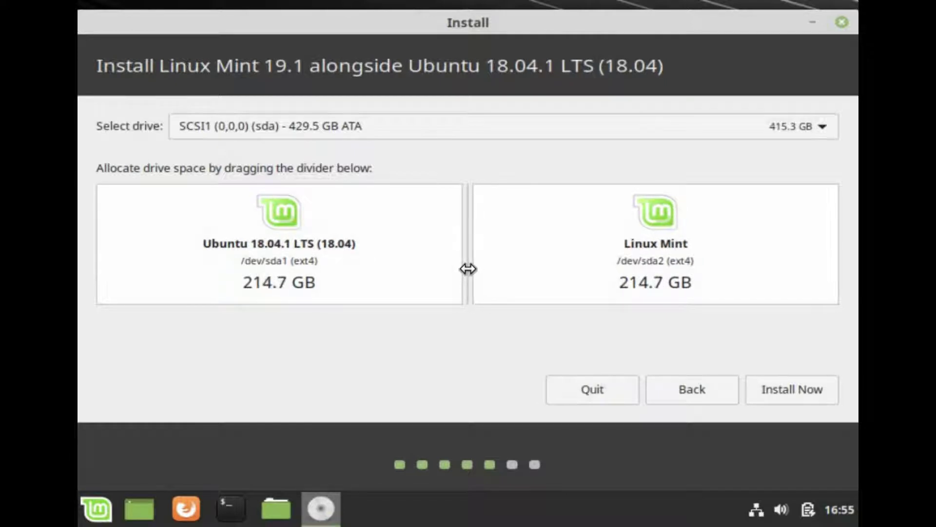
{"action": "left_click", "coordinate": [800, 392]}
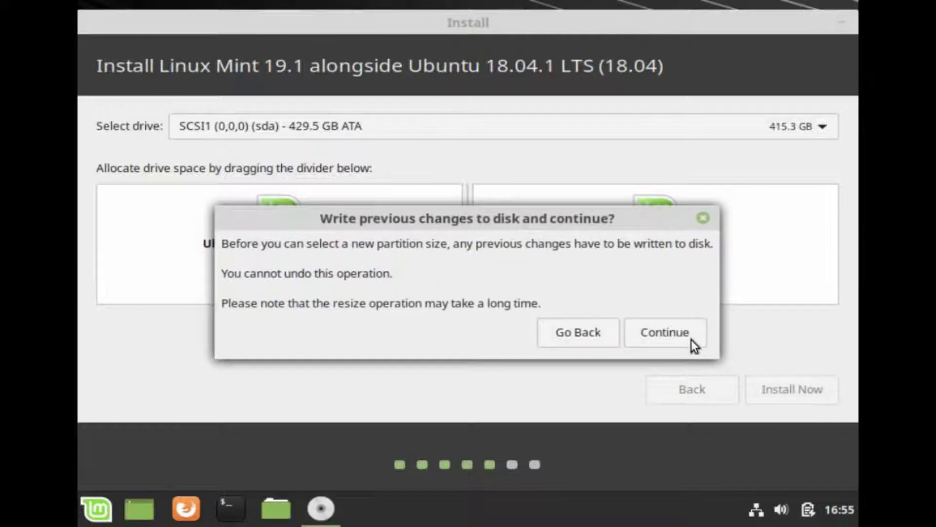
{"action": "left_click", "coordinate": [660, 334]}
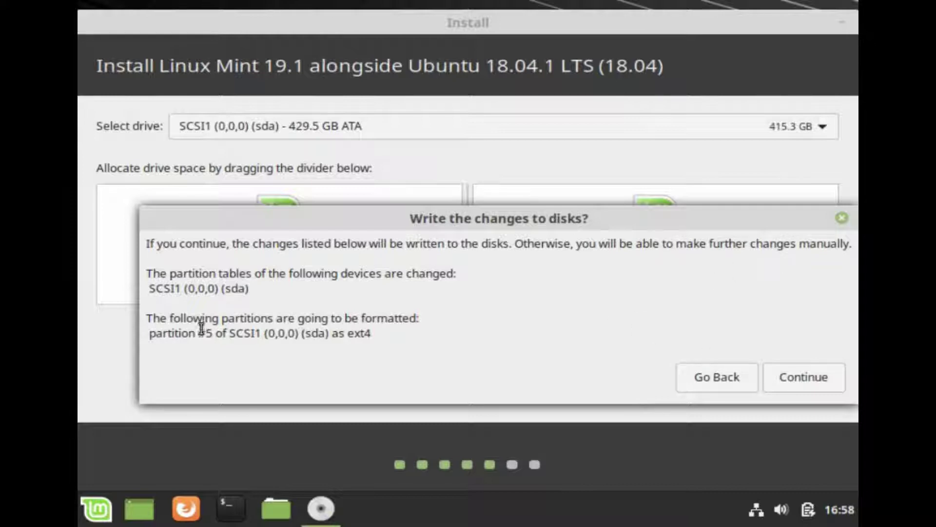
{"action": "left_click", "coordinate": [790, 382]}
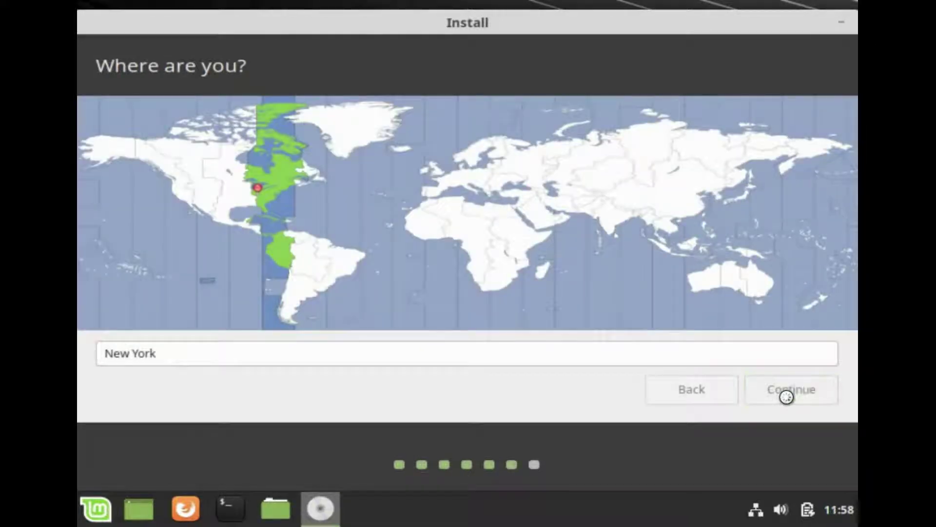
Accept New York as the location and enter the user's name, computer name and password.
{"action": "left_click", "coordinate": [786, 397]}
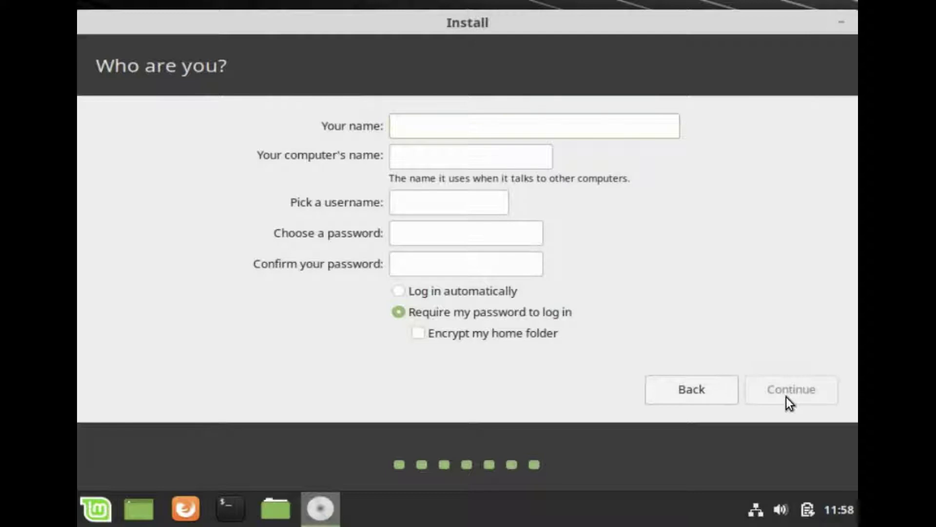
{"action": "key", "text": "Tab"}
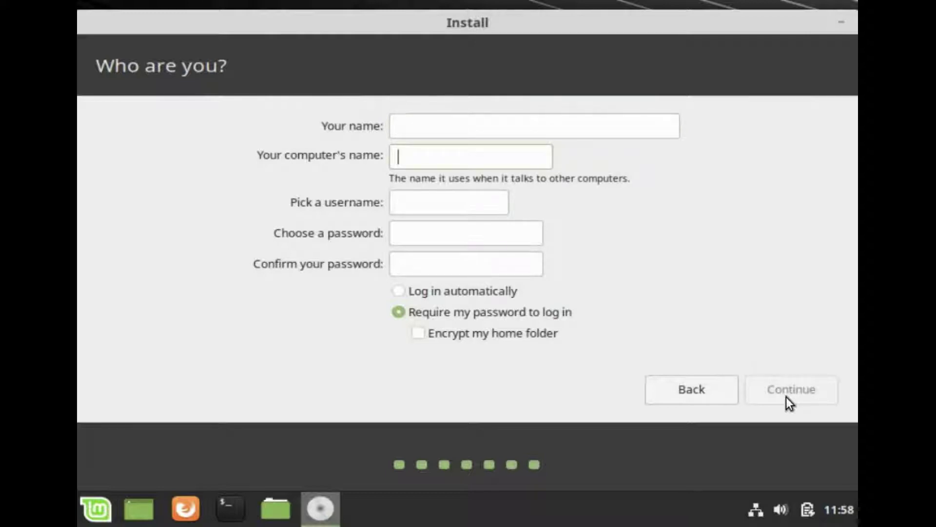
{"action": "type", "text": "anurag-PC"}
{"action": "key", "text": "shift+Tab"}
{"action": "type", "text": "Anurag"}
{"action": "key", "text": "Tab"}
{"action": "key", "text": "Tab"}
{"action": "key", "text": "Tab"}
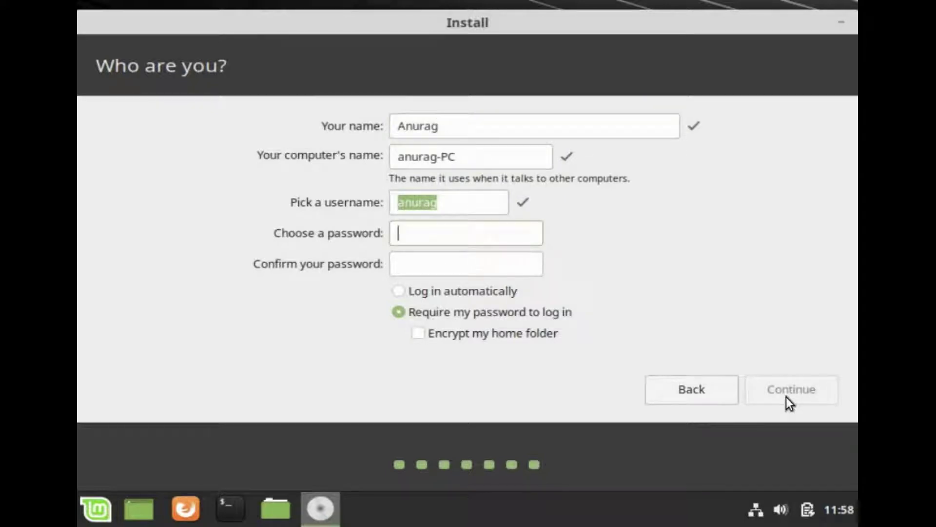
{"action": "type", "text": "1234"}
{"action": "key", "text": "Tab"}
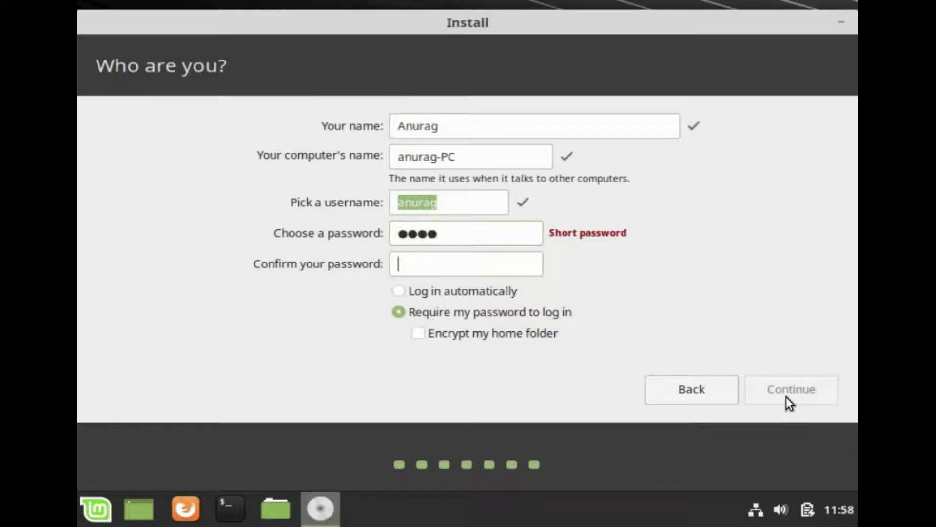
{"action": "type", "text": "1234"}
{"action": "left_click", "coordinate": [798, 388]}
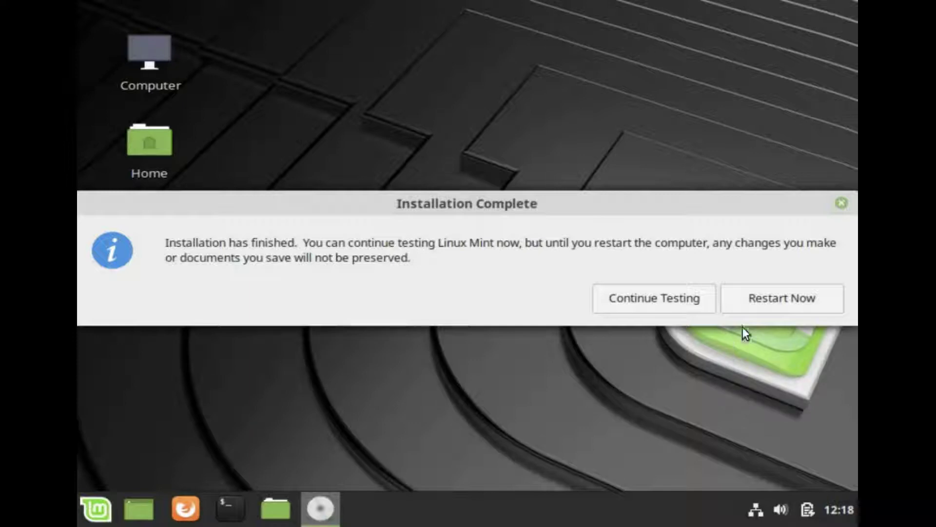
Restart after removing the USB and boot Linux Mint 19.1 Cinnamon from the GRUB menu.
{"action": "left_click", "coordinate": [778, 294]}
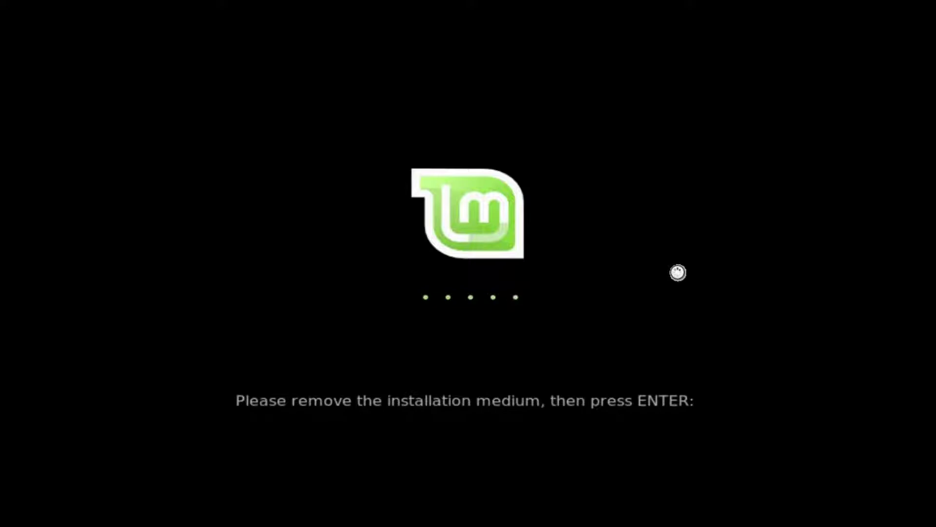
{"action": "key", "text": "Return"}
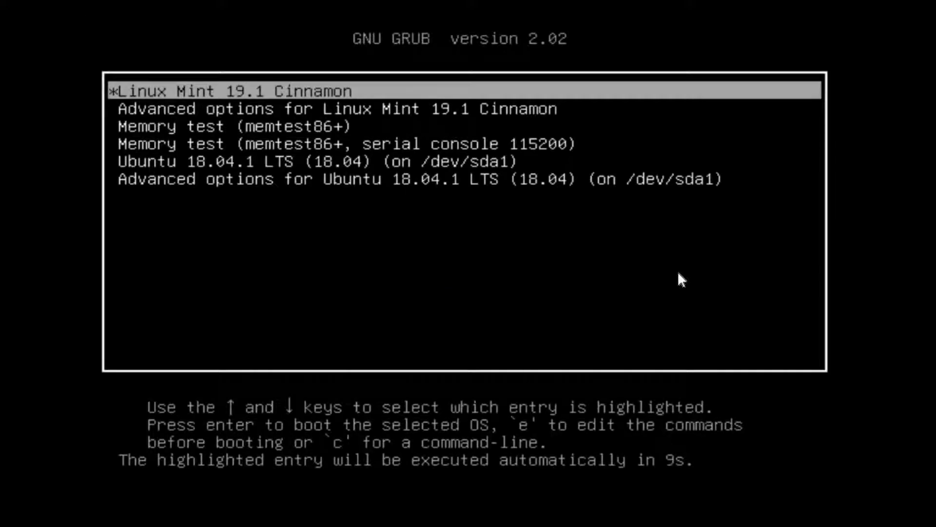
{"action": "key", "text": "Down"}
{"action": "key", "text": "Down"}
{"action": "key", "text": "Down"}
{"action": "key", "text": "Down"}
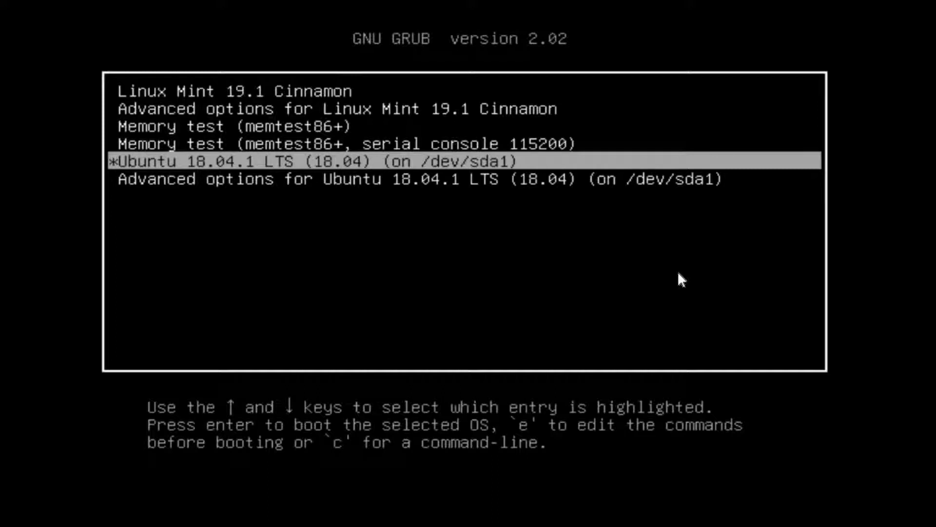
{"action": "key", "text": "Up"}
{"action": "key", "text": "Up"}
{"action": "key", "text": "Up"}
{"action": "key", "text": "Up"}
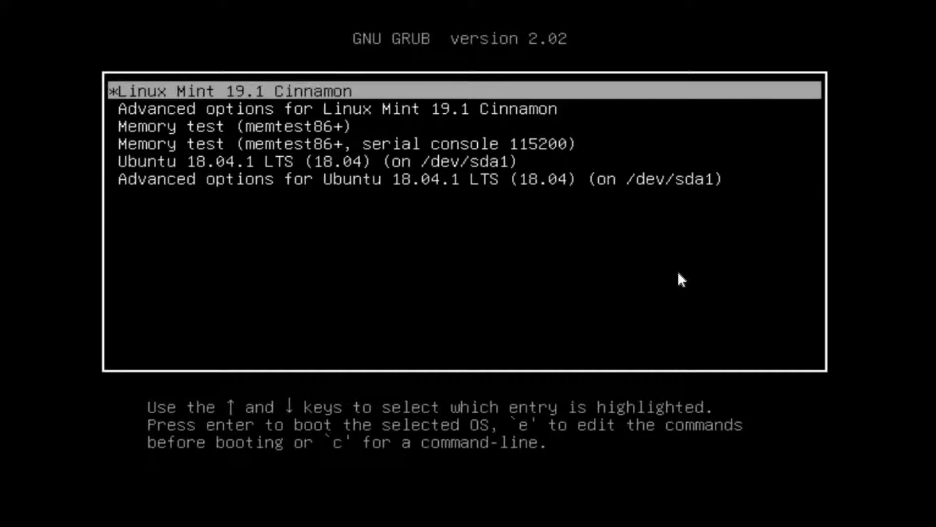
{"action": "key", "text": "Down"}
{"action": "key", "text": "Down"}
{"action": "key", "text": "Down"}
{"action": "key", "text": "Down"}
{"action": "key", "text": "Up"}
{"action": "key", "text": "Up"}
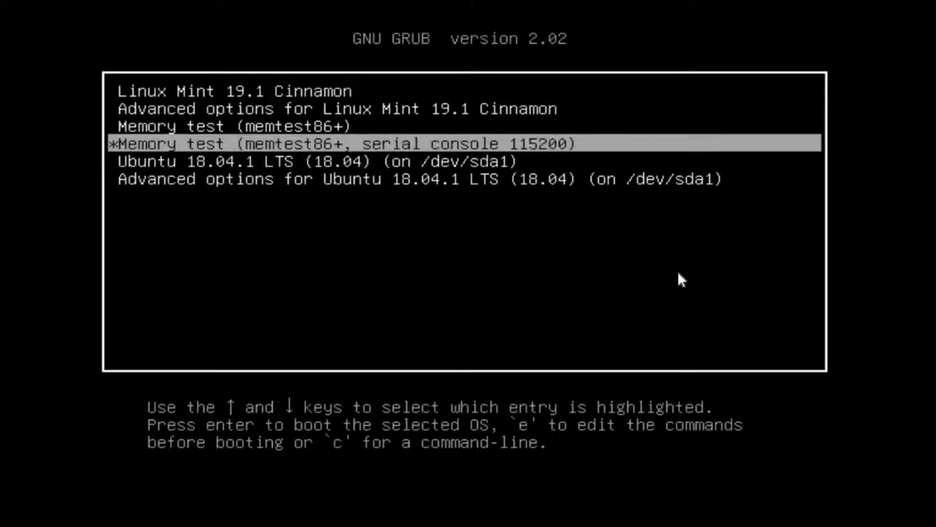
{"action": "key", "text": "Up"}
{"action": "key", "text": "Up"}
{"action": "key", "text": "Return"}
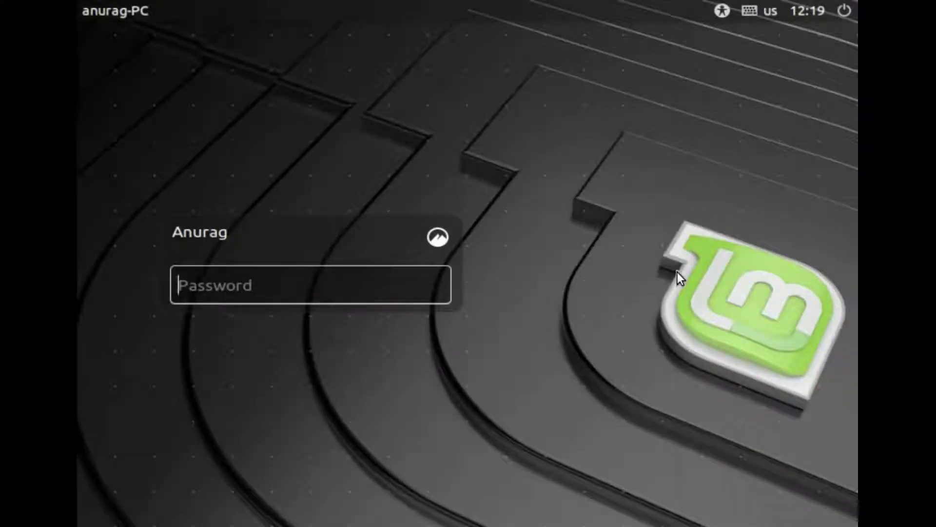
Log in, browse the Welcome Screen's First Steps, Documentation, Help and Contribute pages, then close it.
{"action": "type", "text": "••"}
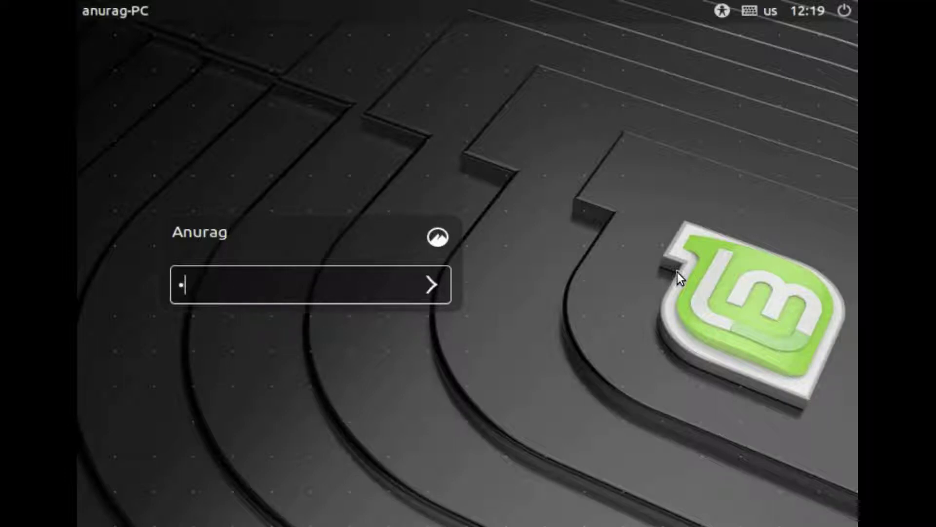
{"action": "type", "text": "••"}
{"action": "key", "text": "Return"}
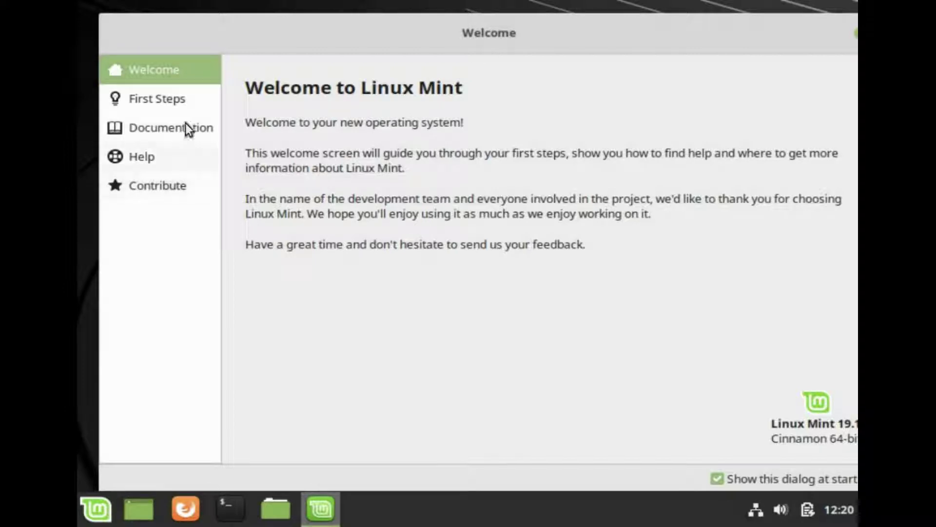
{"action": "left_click", "coordinate": [182, 110]}
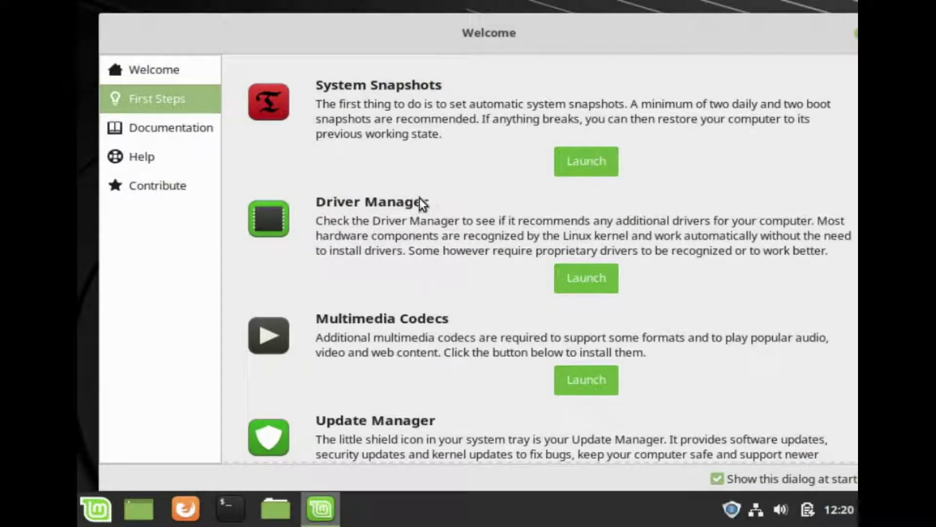
{"action": "left_click", "coordinate": [199, 140]}
{"action": "left_click", "coordinate": [168, 167]}
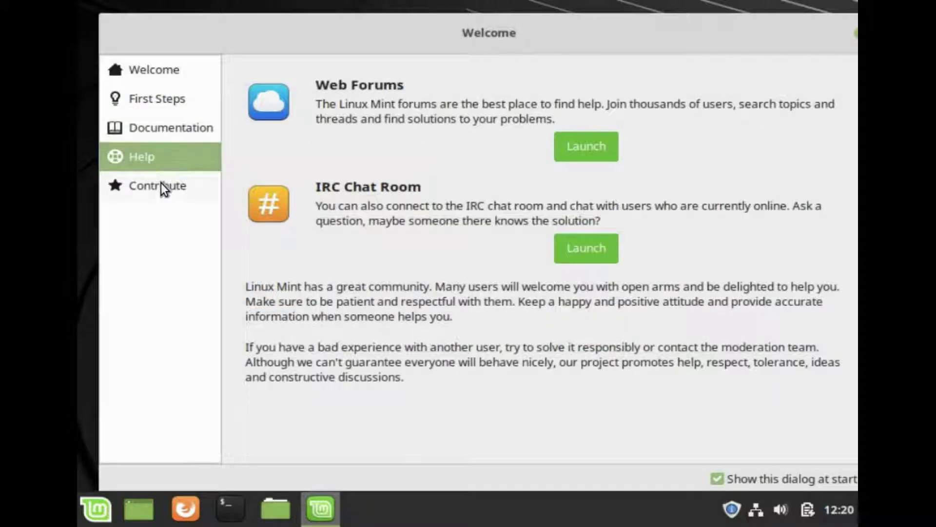
{"action": "left_click", "coordinate": [161, 183]}
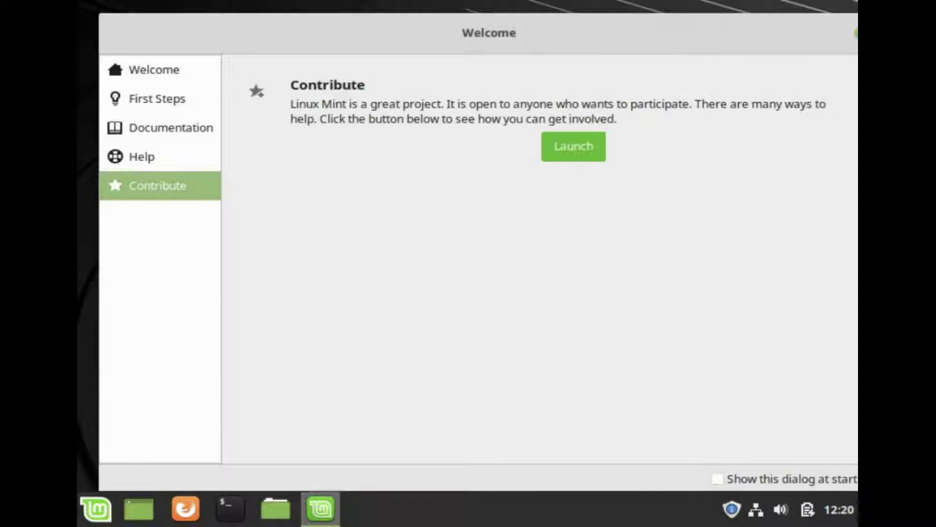
{"action": "left_click_drag", "start_coordinate": [666, 17], "coordinate": [630, 27]}
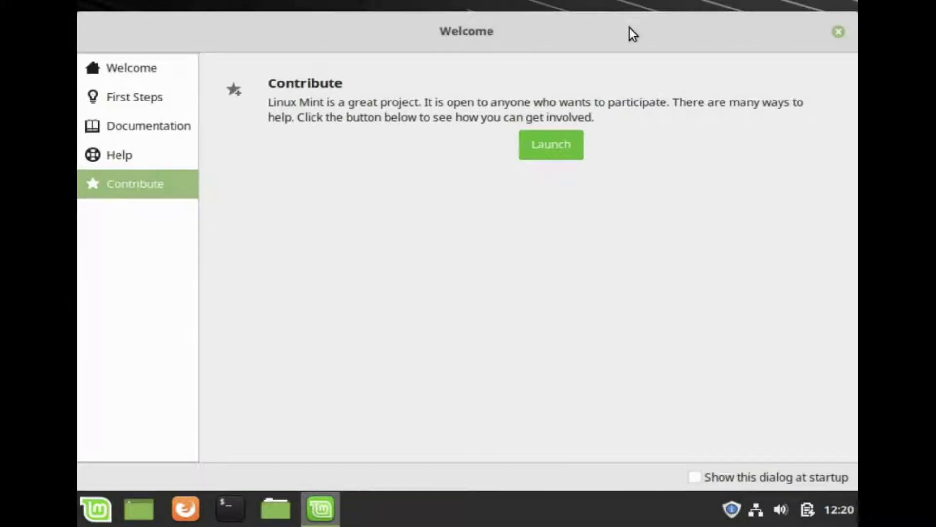
{"action": "left_click", "coordinate": [838, 32]}
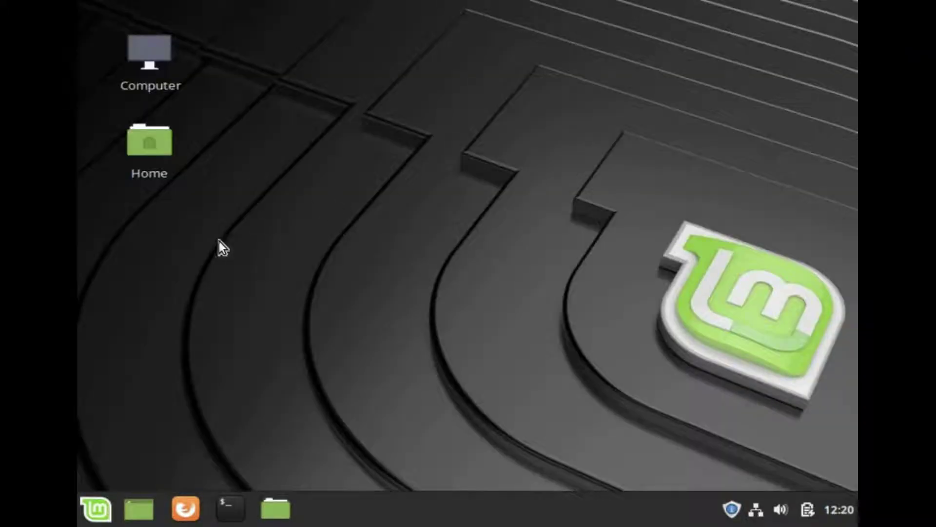
{"action": "left_click", "coordinate": [96, 508]}
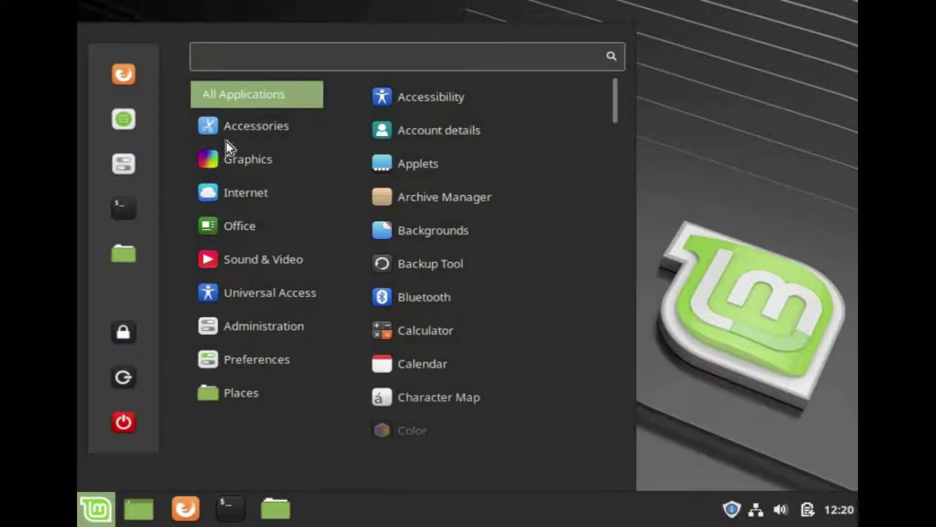
{"action": "mouse_move", "coordinate": [239, 122]}
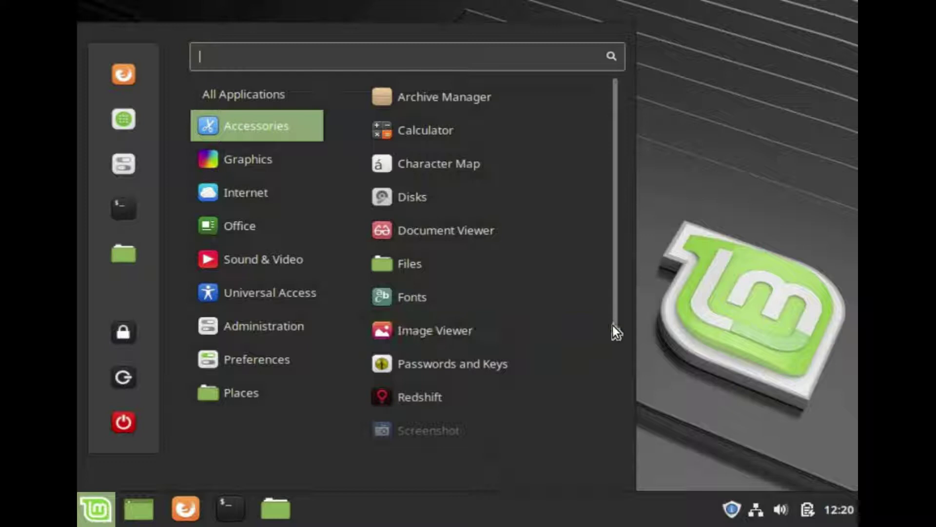
{"action": "left_click_drag", "start_coordinate": [613, 359], "coordinate": [592, 456]}
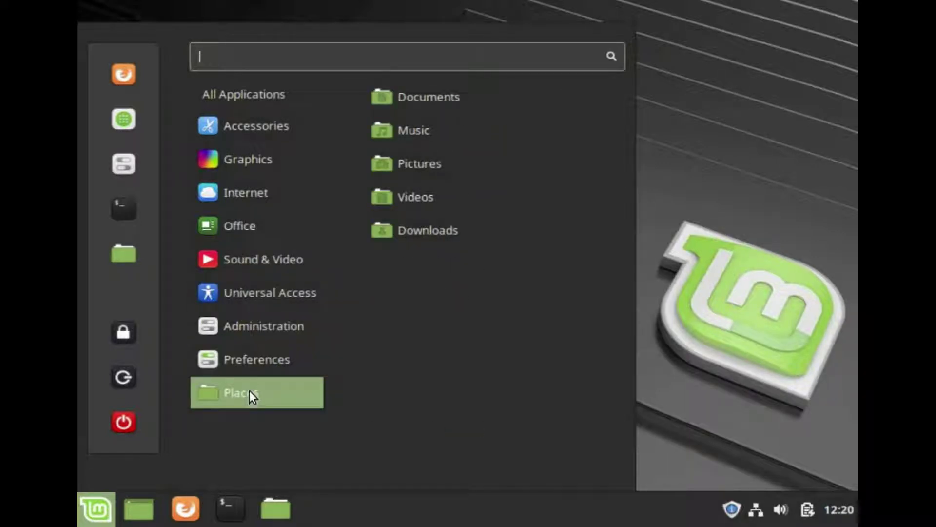
{"action": "left_click", "coordinate": [131, 216]}
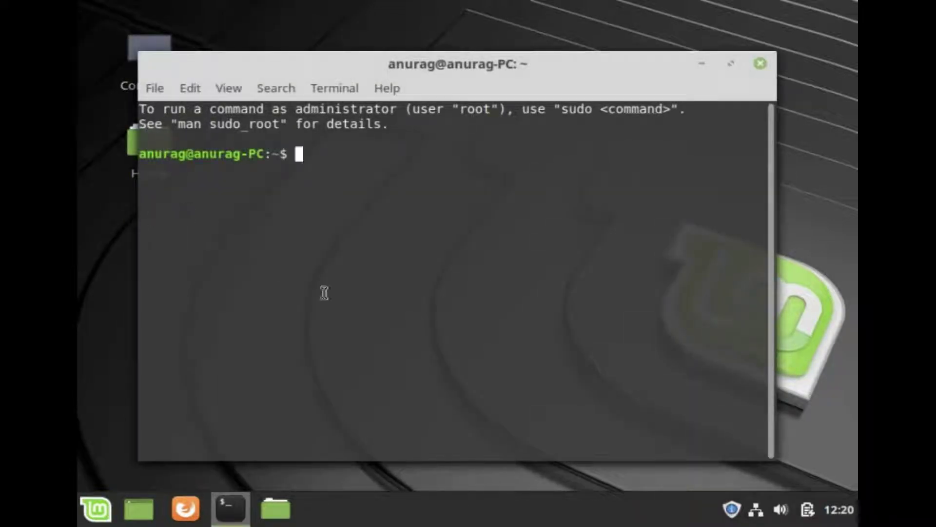
{"action": "type", "text": "whoami"}
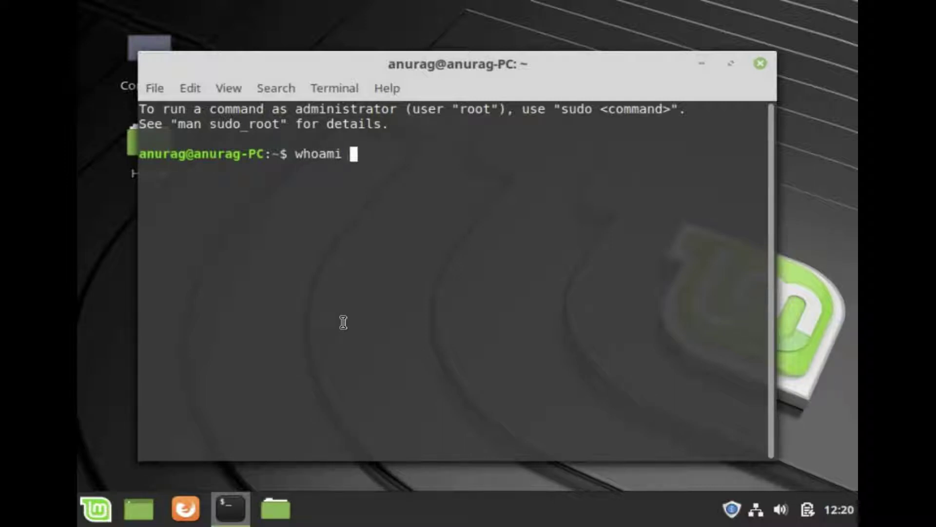
{"action": "key", "text": "Return"}
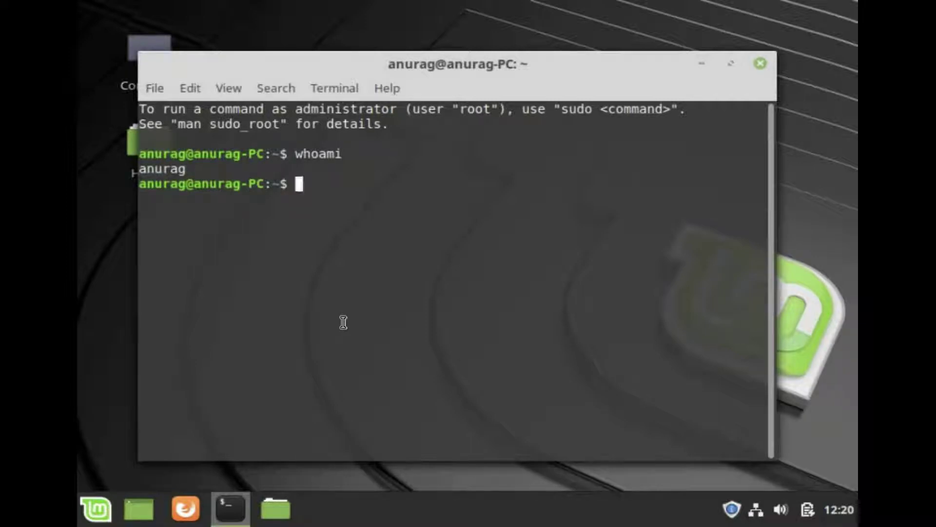
{"action": "type", "text": "pwd"}
{"action": "key", "text": "Return"}
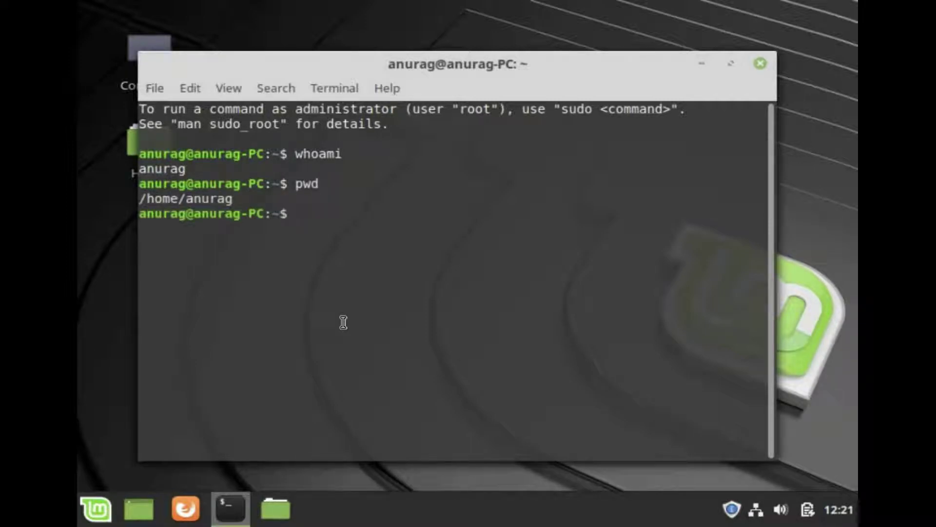
{"action": "type", "text": "exit"}
{"action": "key", "text": "Return"}
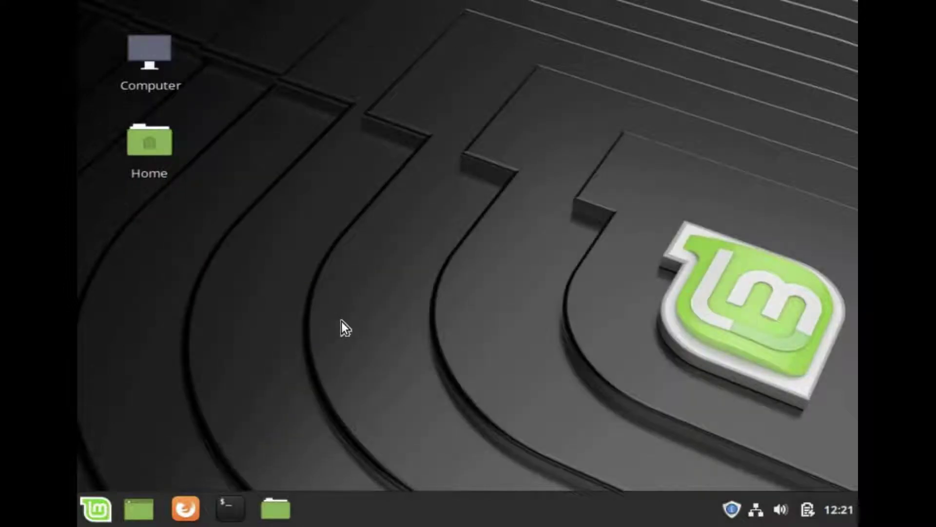
Open the Home folder and view its properties.
{"action": "double_click", "coordinate": [145, 159]}
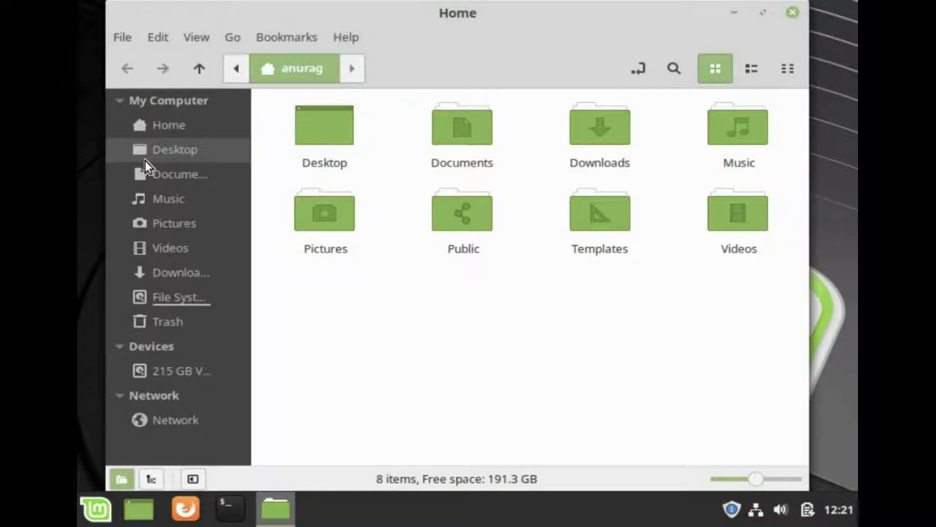
{"action": "right_click", "coordinate": [446, 393]}
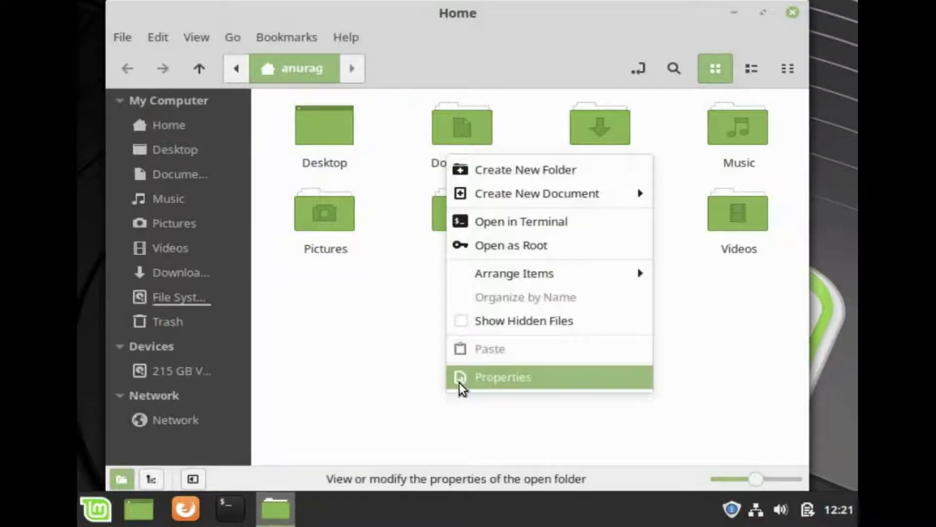
{"action": "left_click", "coordinate": [458, 384]}
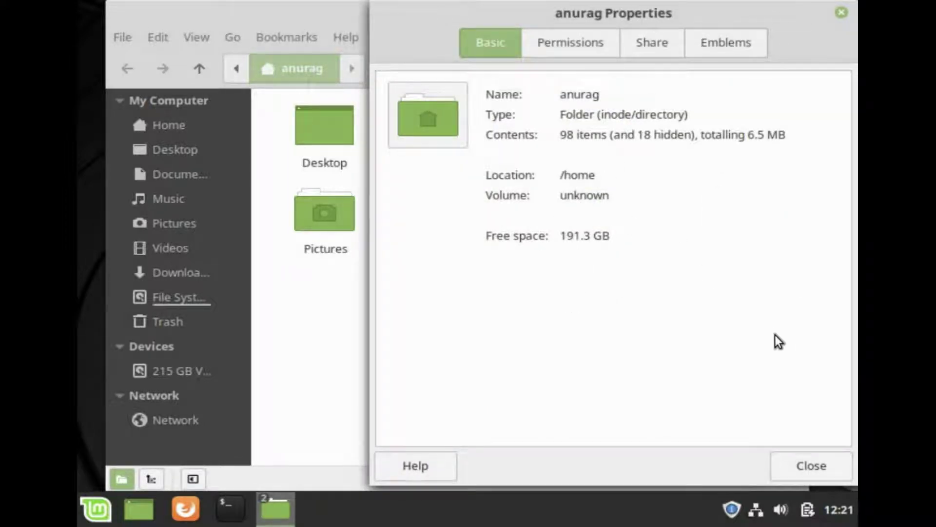
{"action": "left_click", "coordinate": [816, 466]}
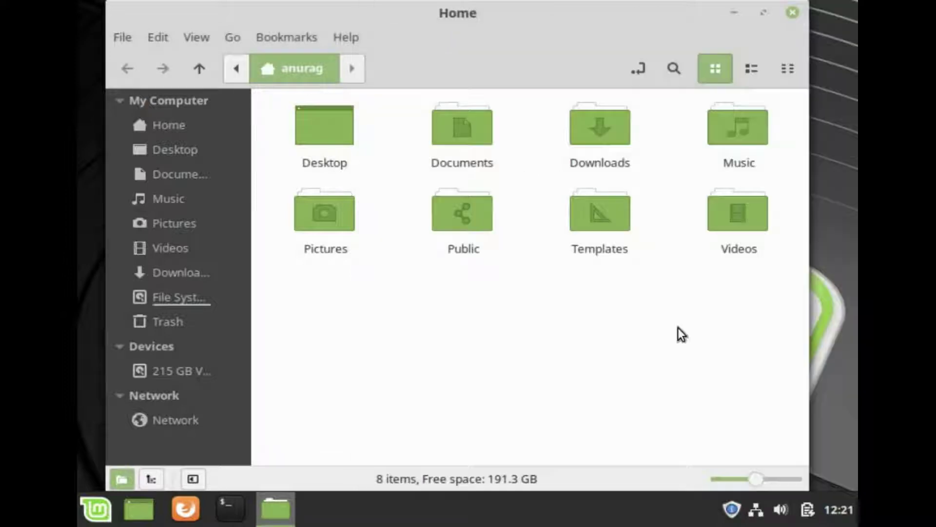
Open the 215 GB Volume, then its home folder and the user's folder inside.
{"action": "left_click", "coordinate": [170, 370]}
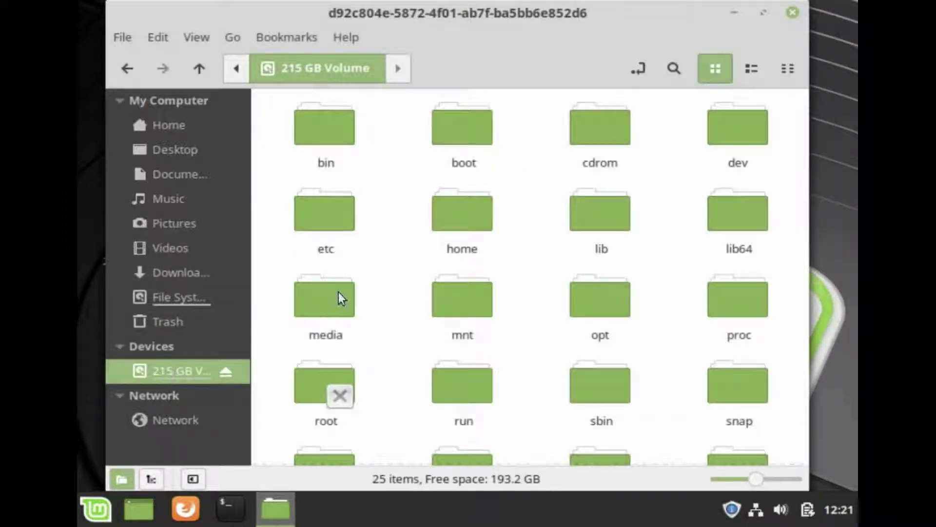
{"action": "left_click", "coordinate": [804, 364]}
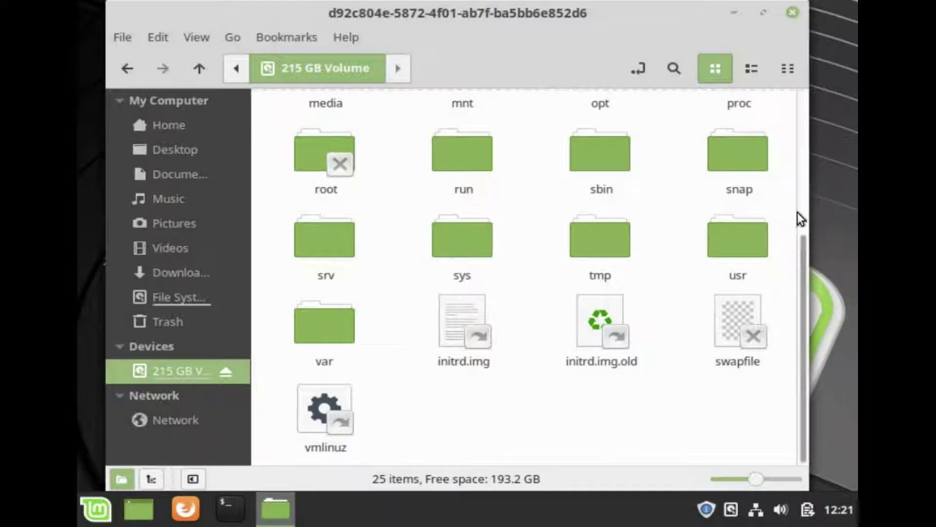
{"action": "scroll", "coordinate": [806, 197], "scroll_direction": "up", "scroll_amount": 3}
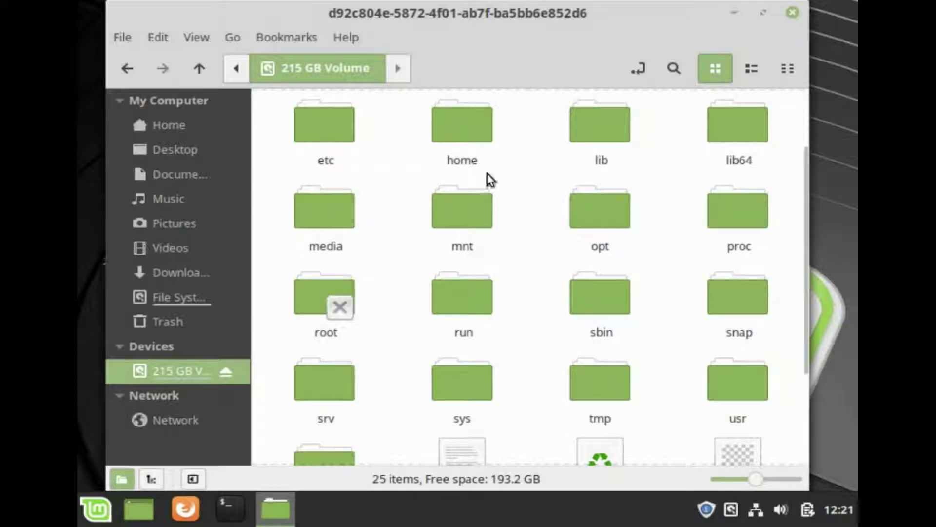
{"action": "double_click", "coordinate": [443, 139]}
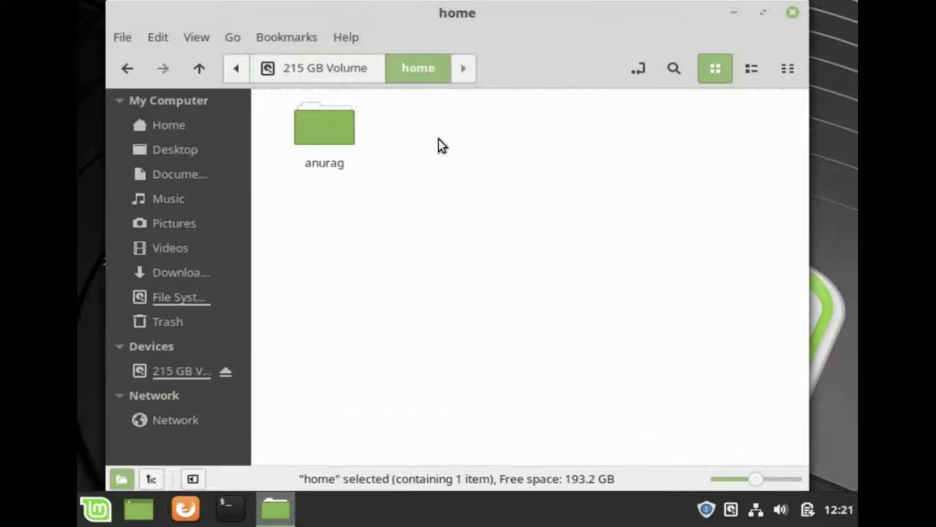
{"action": "left_click", "coordinate": [329, 138]}
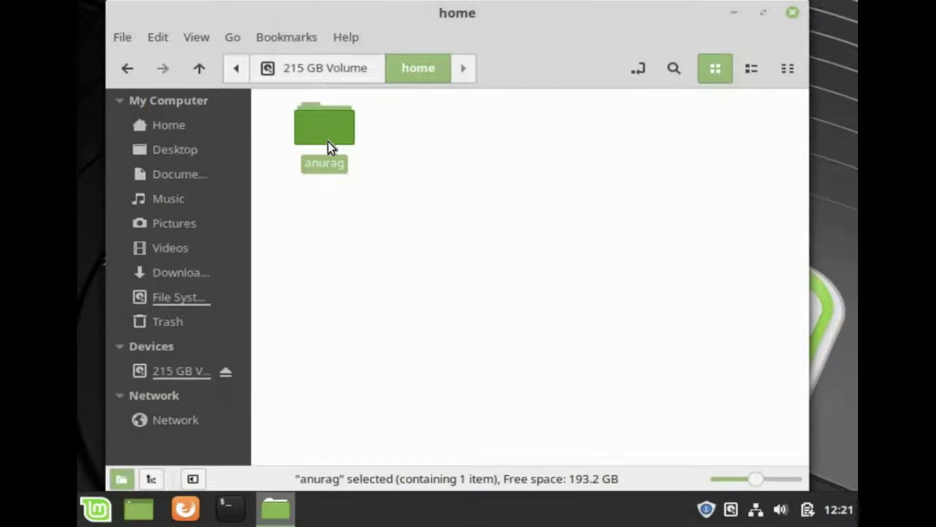
{"action": "double_click", "coordinate": [327, 141]}
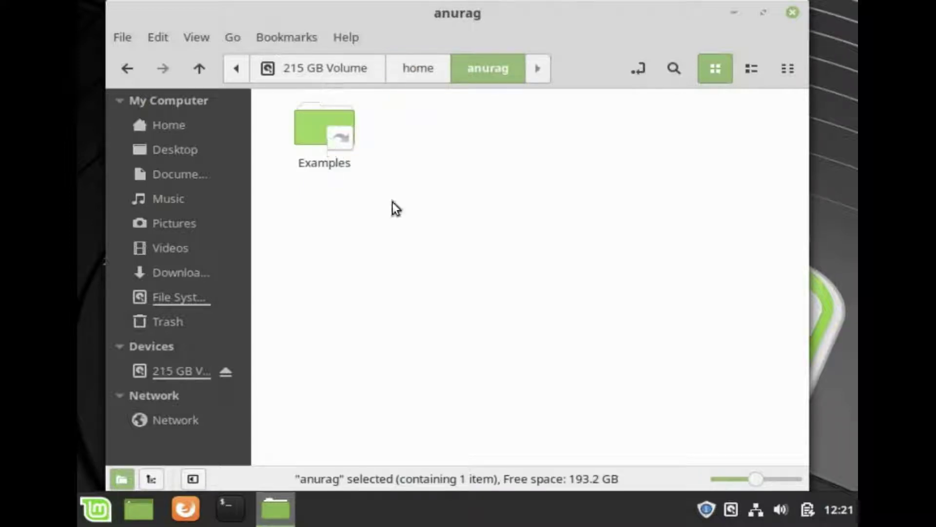
Create an empty document named 'File Created in Linux Mint' and close Nemo.
{"action": "right_click", "coordinate": [495, 276]}
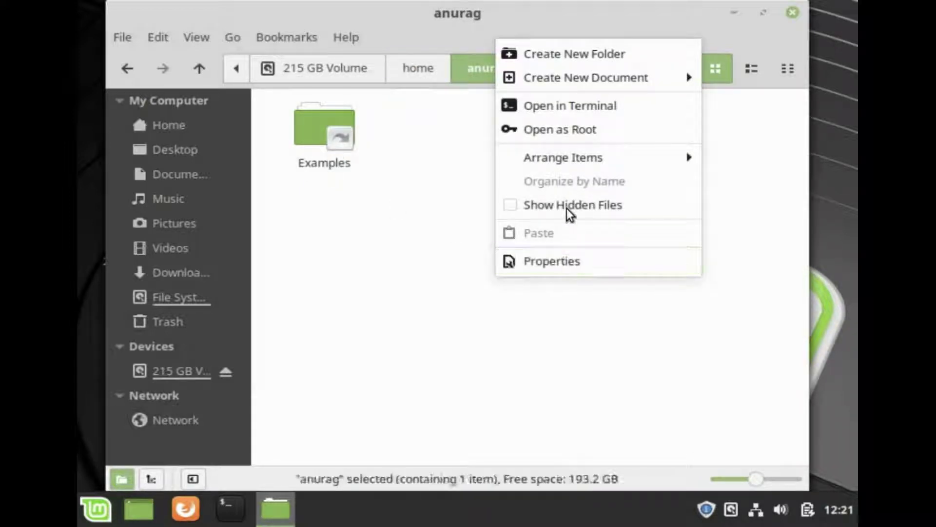
{"action": "mouse_move", "coordinate": [575, 75]}
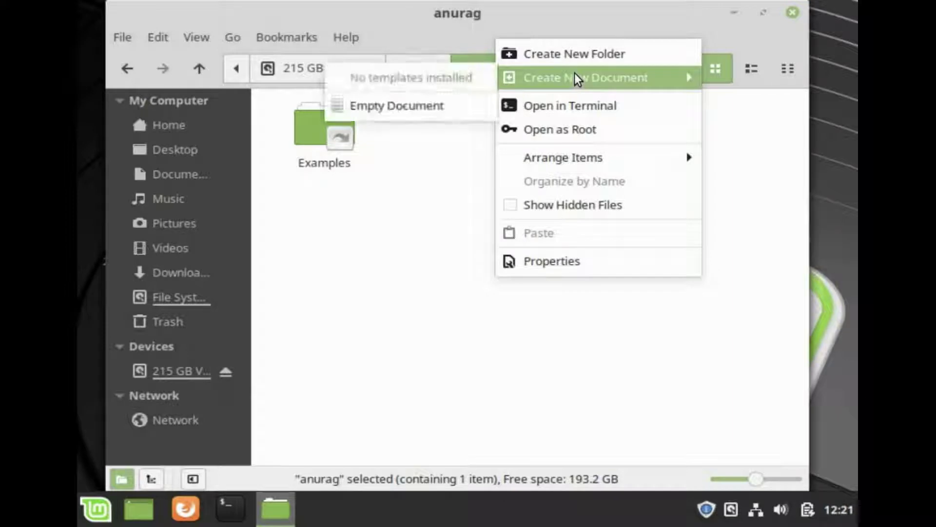
{"action": "left_click", "coordinate": [452, 111]}
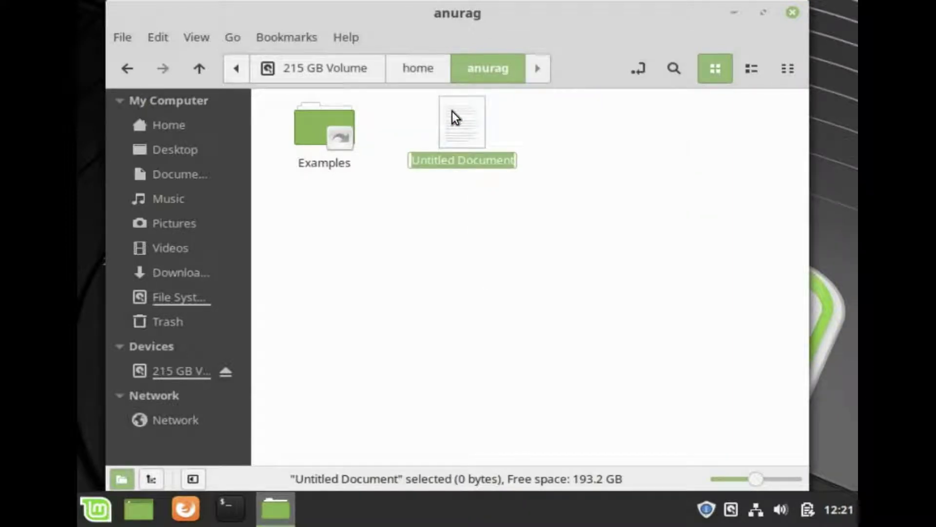
{"action": "type", "text": "Fil"}
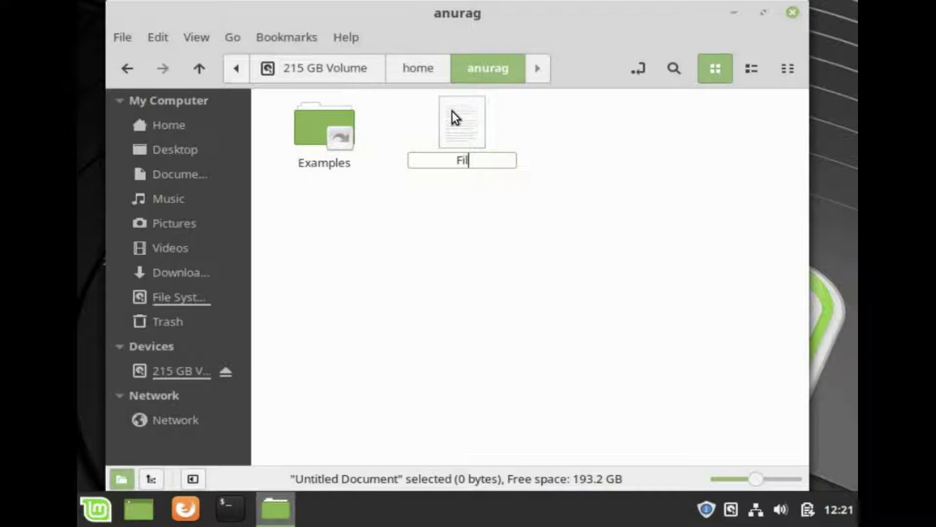
{"action": "type", "text": "e Created"}
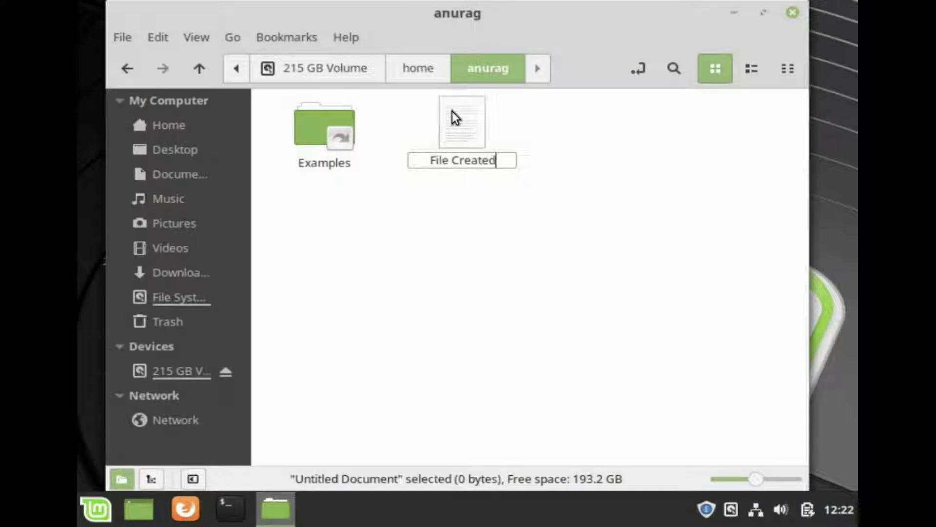
{"action": "type", "text": " in "}
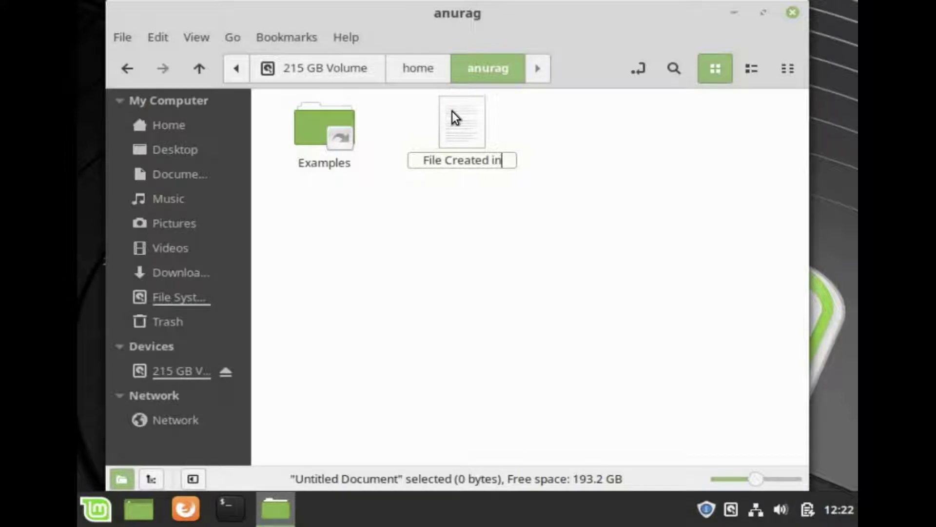
{"action": "type", "text": "Li"}
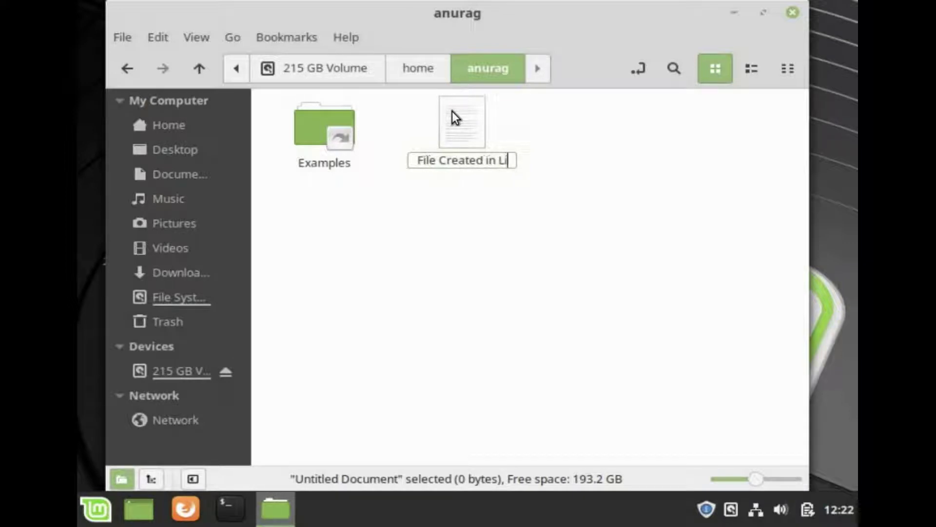
{"action": "type", "text": "nux"}
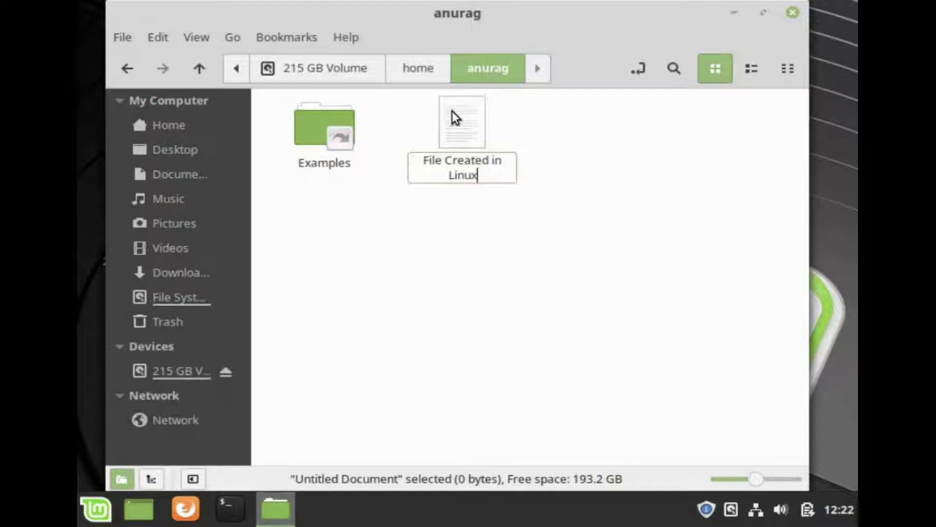
{"action": "type", "text": " Mint"}
{"action": "key", "text": "Return"}
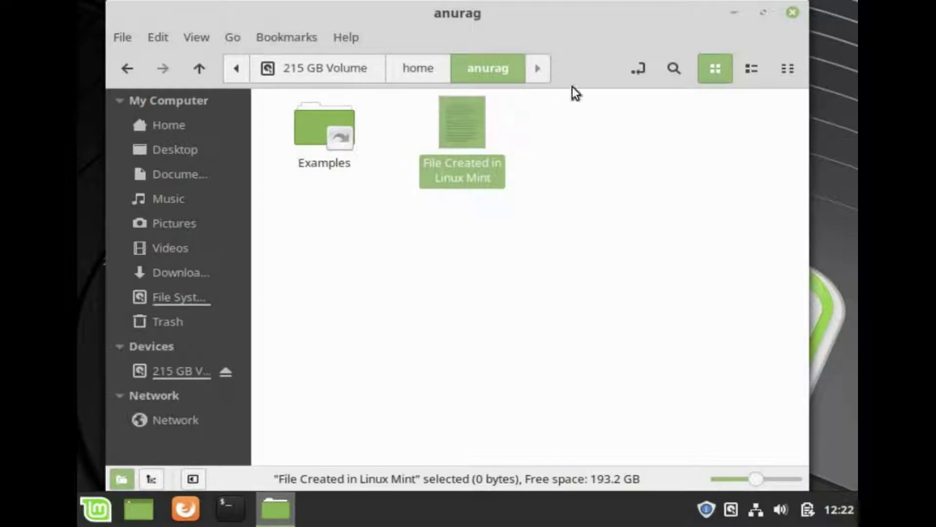
{"action": "left_click", "coordinate": [793, 13]}
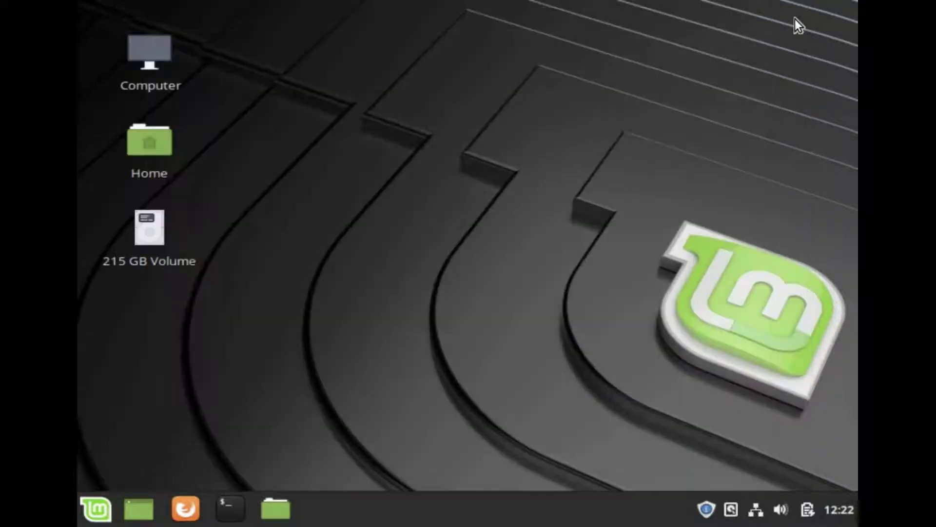
Restart Mint from the Cinnamon menu and boot Ubuntu 18.04.1 from GRUB.
{"action": "left_click", "coordinate": [97, 512]}
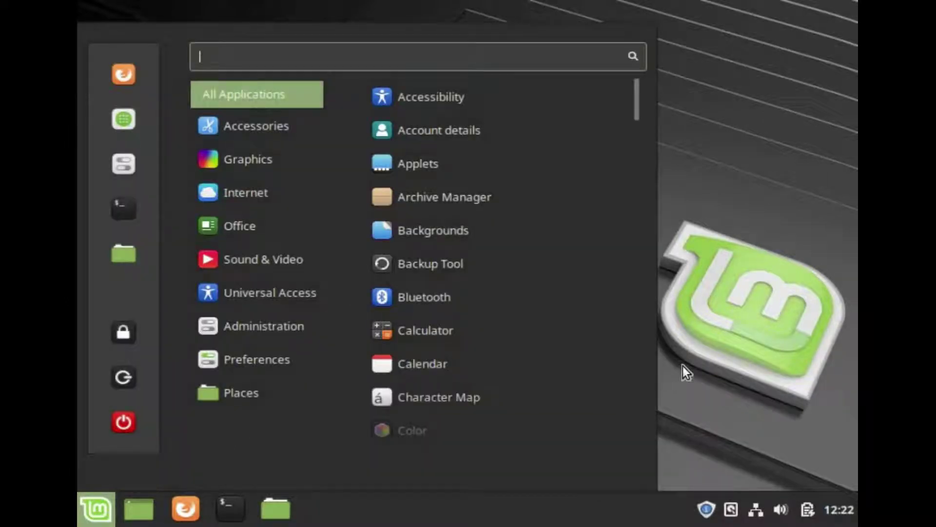
{"action": "left_click", "coordinate": [695, 350]}
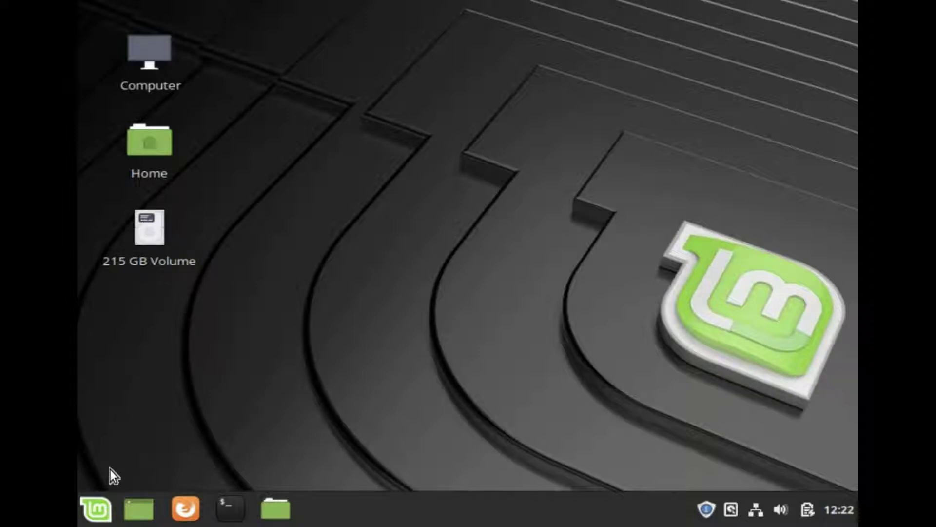
{"action": "left_click", "coordinate": [95, 509]}
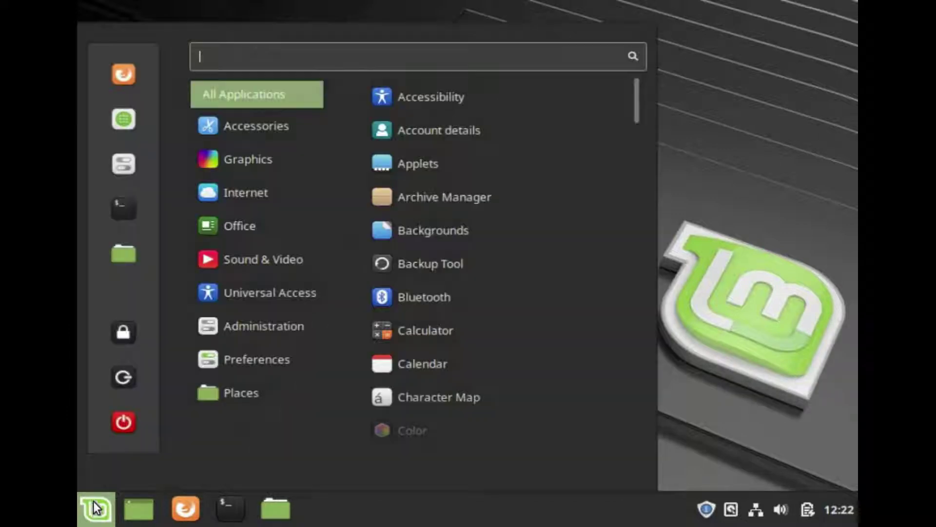
{"action": "left_click", "coordinate": [125, 428]}
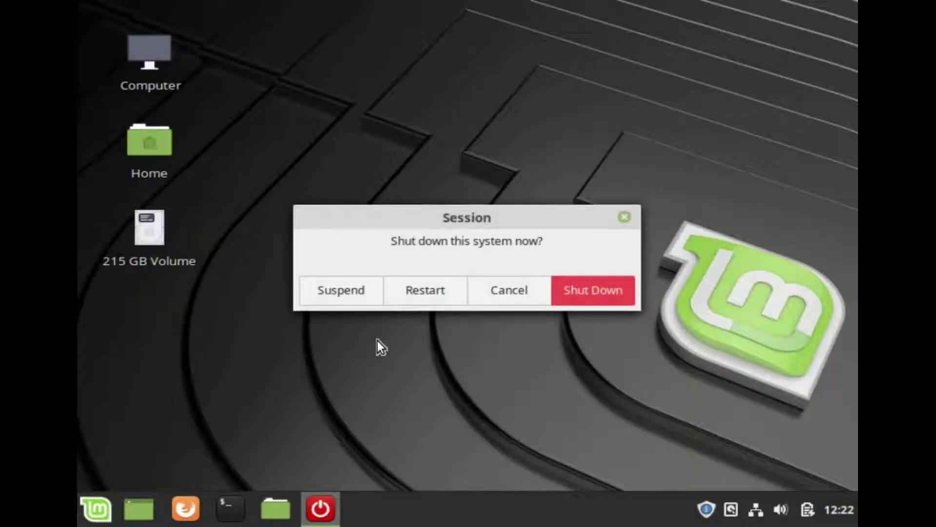
{"action": "left_click", "coordinate": [410, 293]}
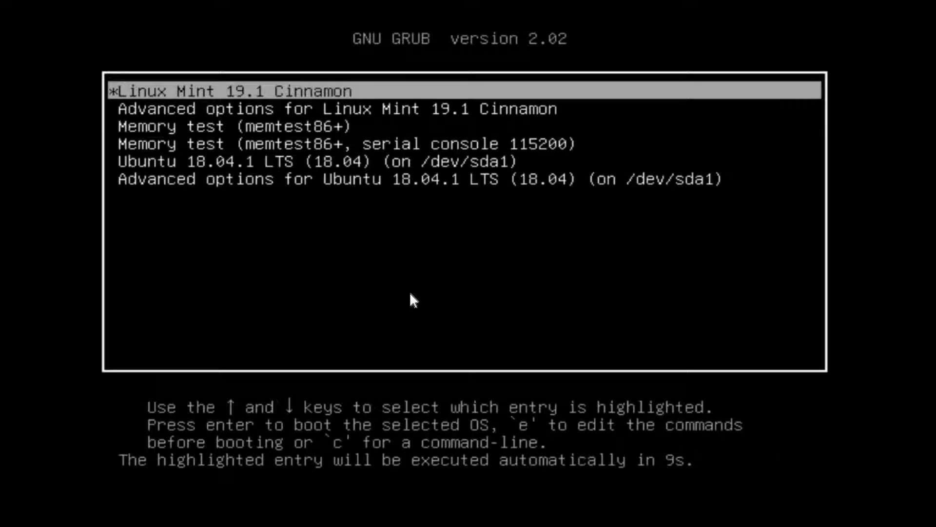
{"action": "key", "text": "Down"}
{"action": "key", "text": "Down"}
{"action": "key", "text": "Down"}
{"action": "key", "text": "Down"}
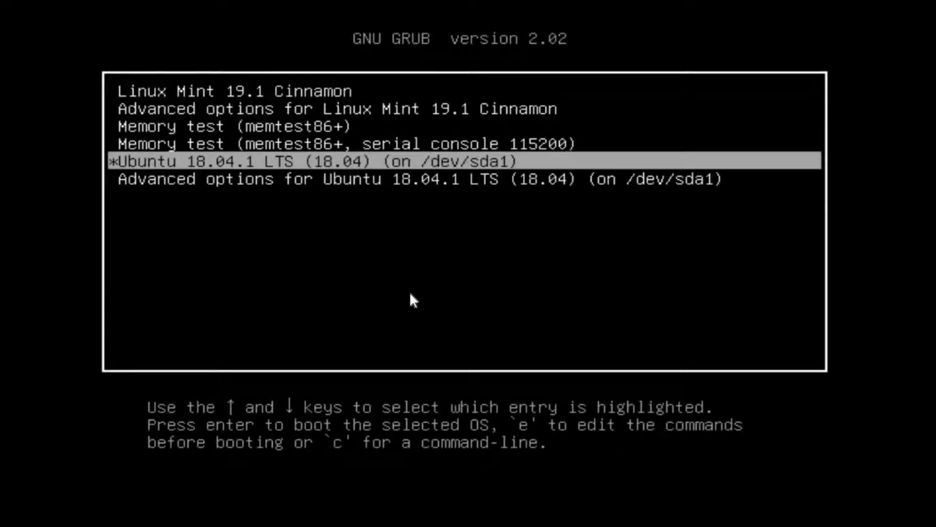
{"action": "key", "text": "Return"}
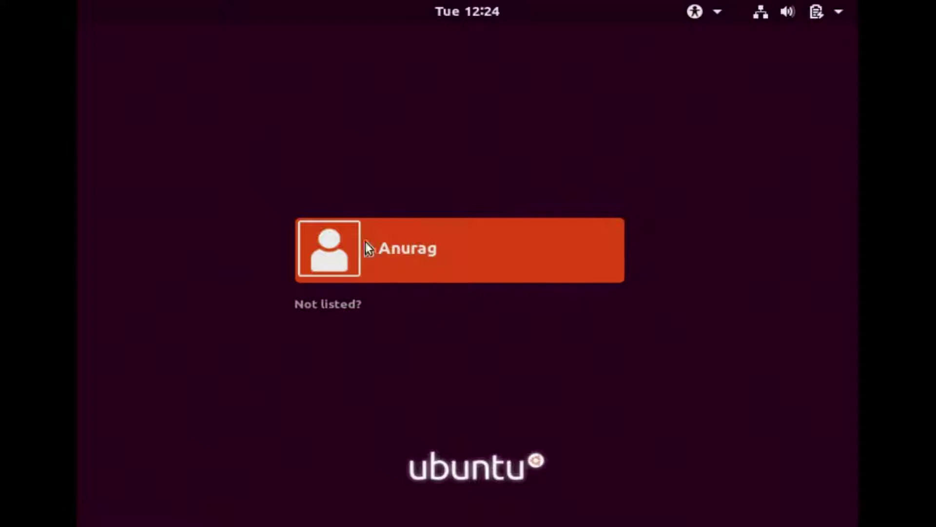
Sign in to Ubuntu and check Files' Home folder for 'File Created in Linux Mint'.
{"action": "left_click", "coordinate": [418, 245]}
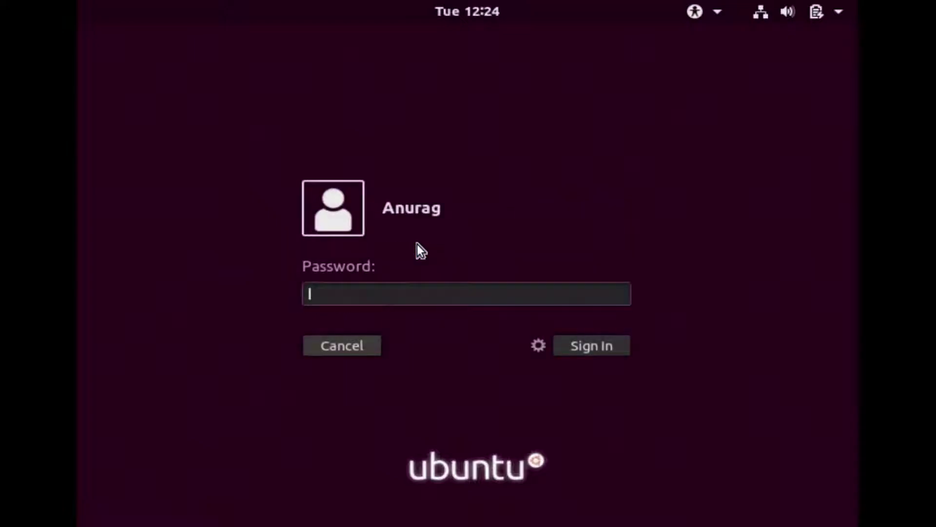
{"action": "type", "text": "aaaa"}
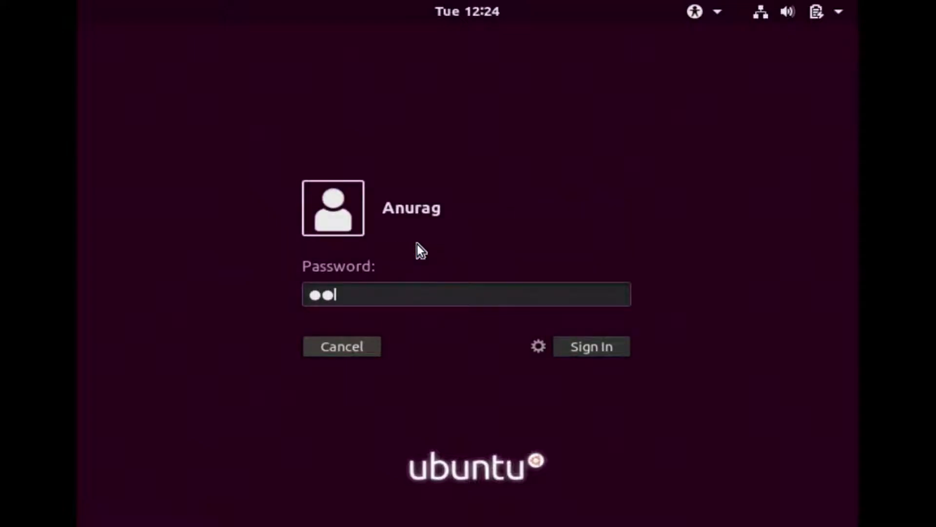
{"action": "key", "text": "Return"}
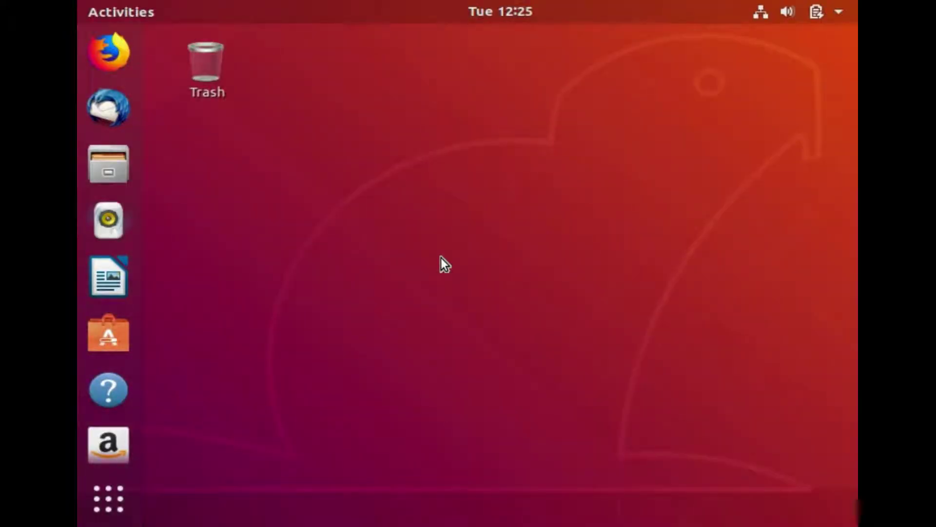
{"action": "left_click", "coordinate": [118, 175]}
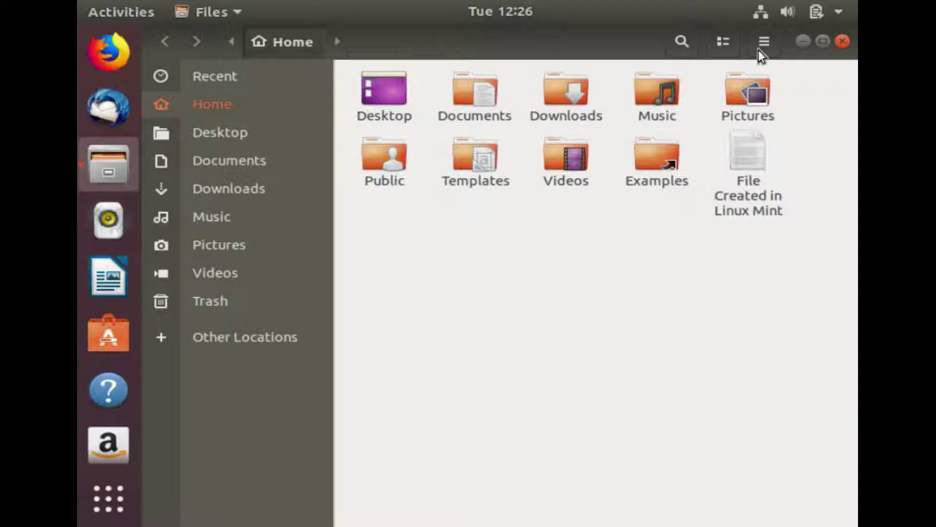
{"action": "left_click", "coordinate": [843, 41]}
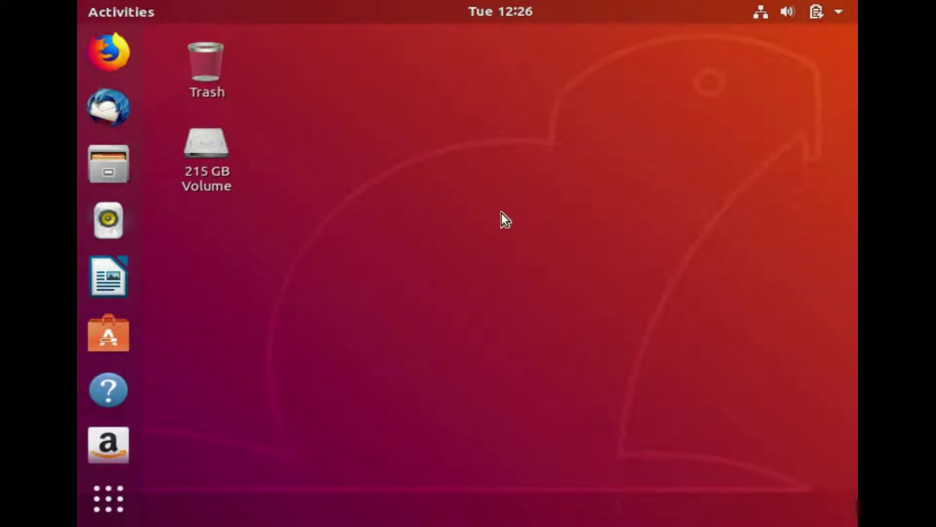
Power off Ubuntu from the system status menu.
{"action": "left_click", "coordinate": [839, 9]}
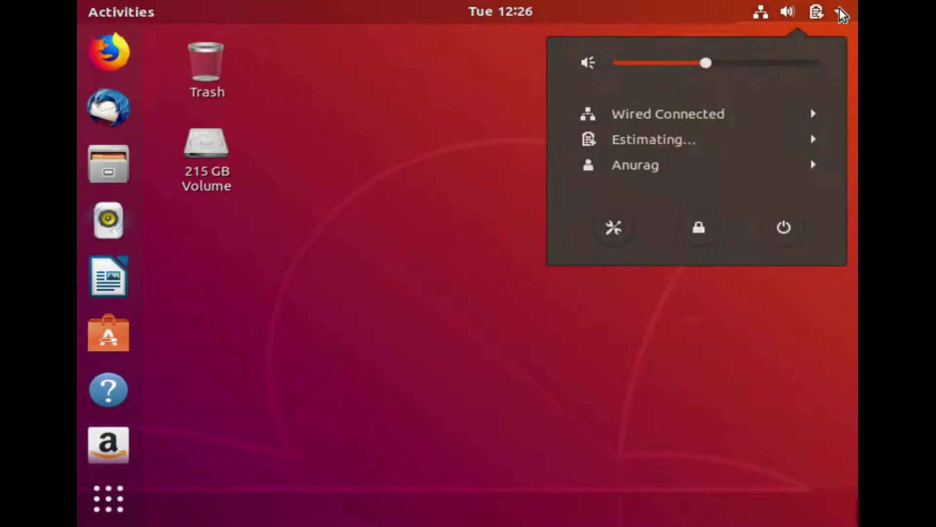
{"action": "left_click", "coordinate": [783, 229]}
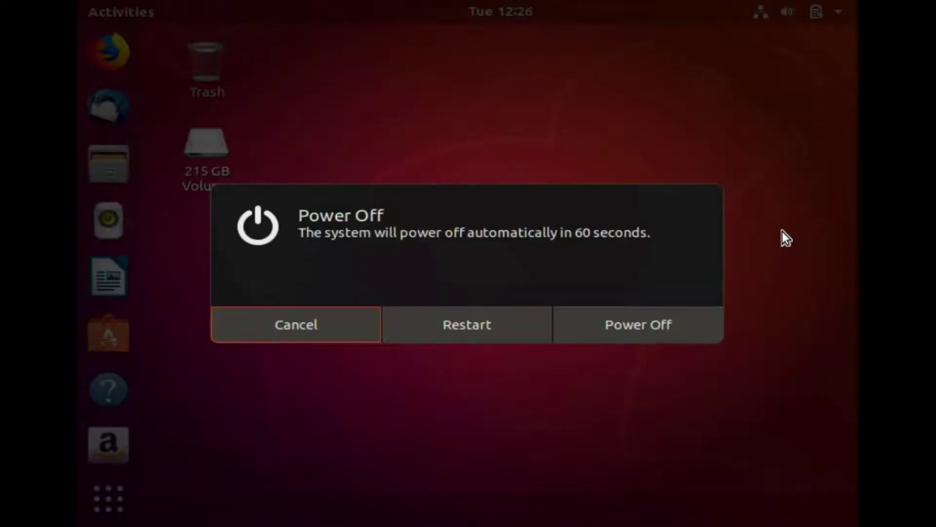
{"action": "left_click", "coordinate": [619, 327]}
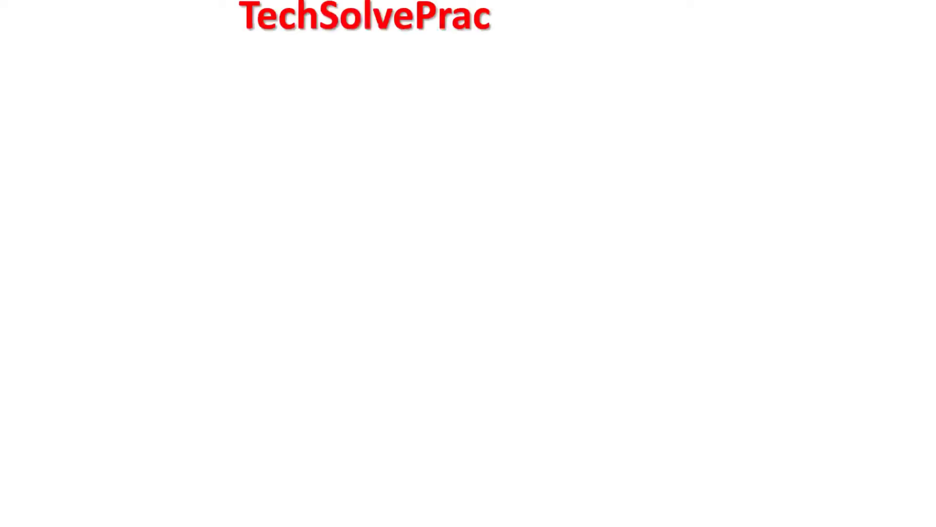